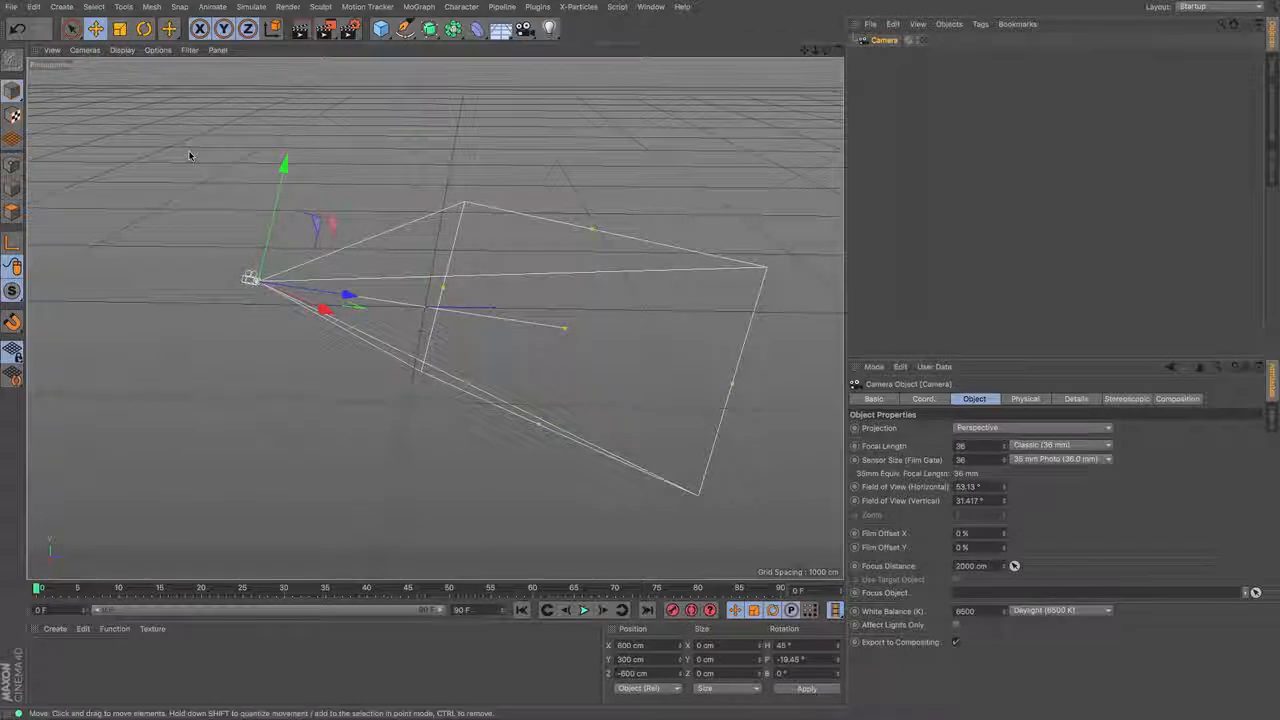
Raise the camera to about X 577, Y 393, Z -577 cm, then try rotating it and undo the rotation.
drag(282, 163, 309, 143)
key(r)
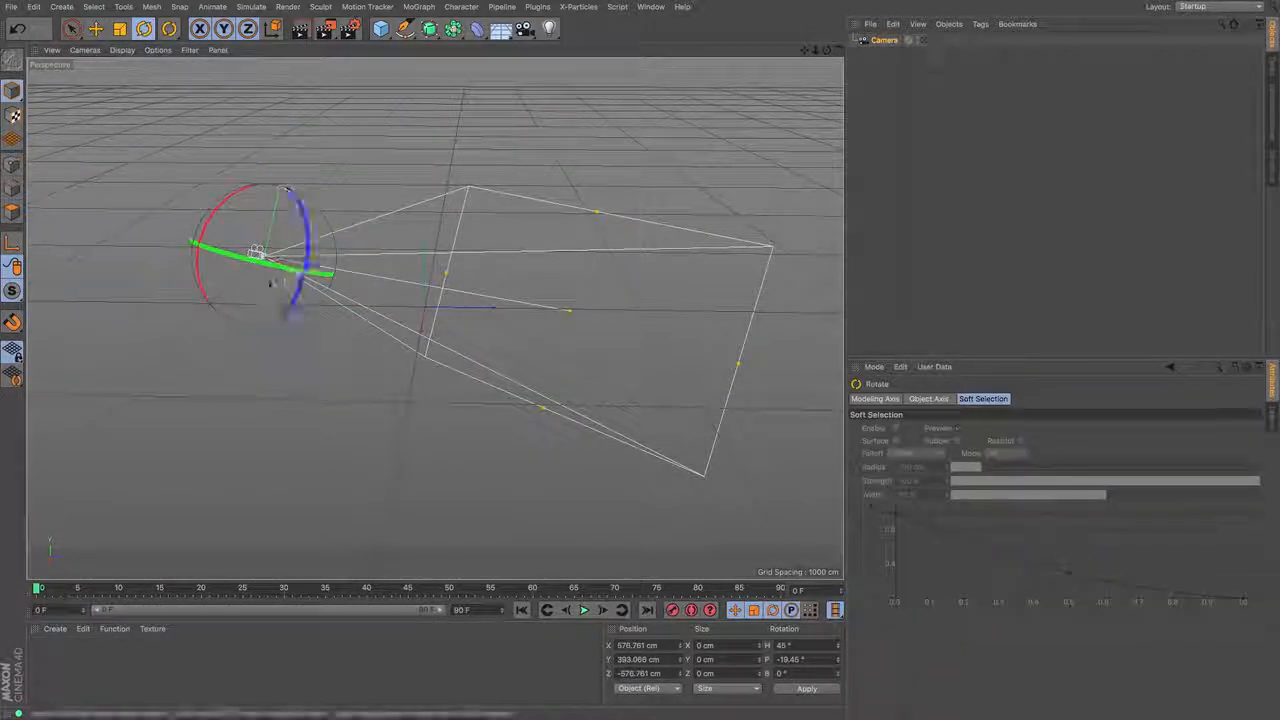
mouse_move(262, 263)
mouse_down()
mouse_move(272, 268)
mouse_move(256, 258)
mouse_up()
key(super+z)
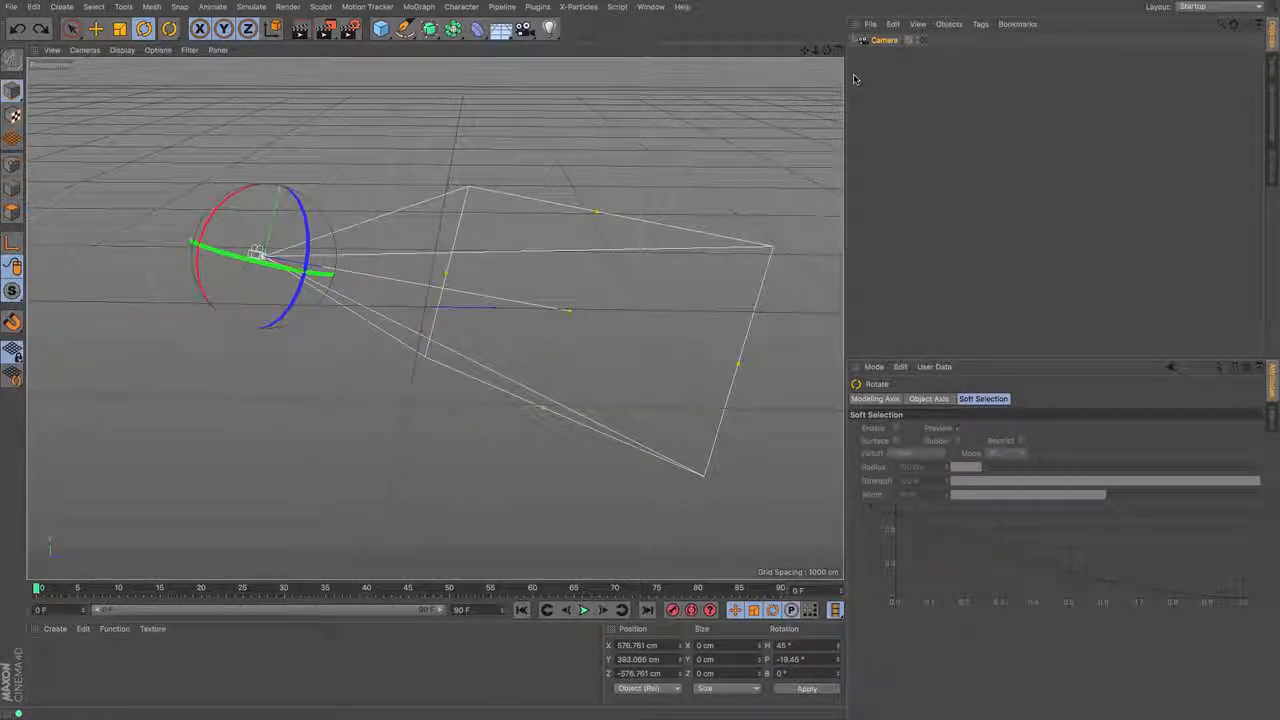
Look through the camera and reframe it to about X 987, Y 490, Z -1011 cm with heading -0.45° and pitch -19.9°, then return to the editor view.
click(923, 41)
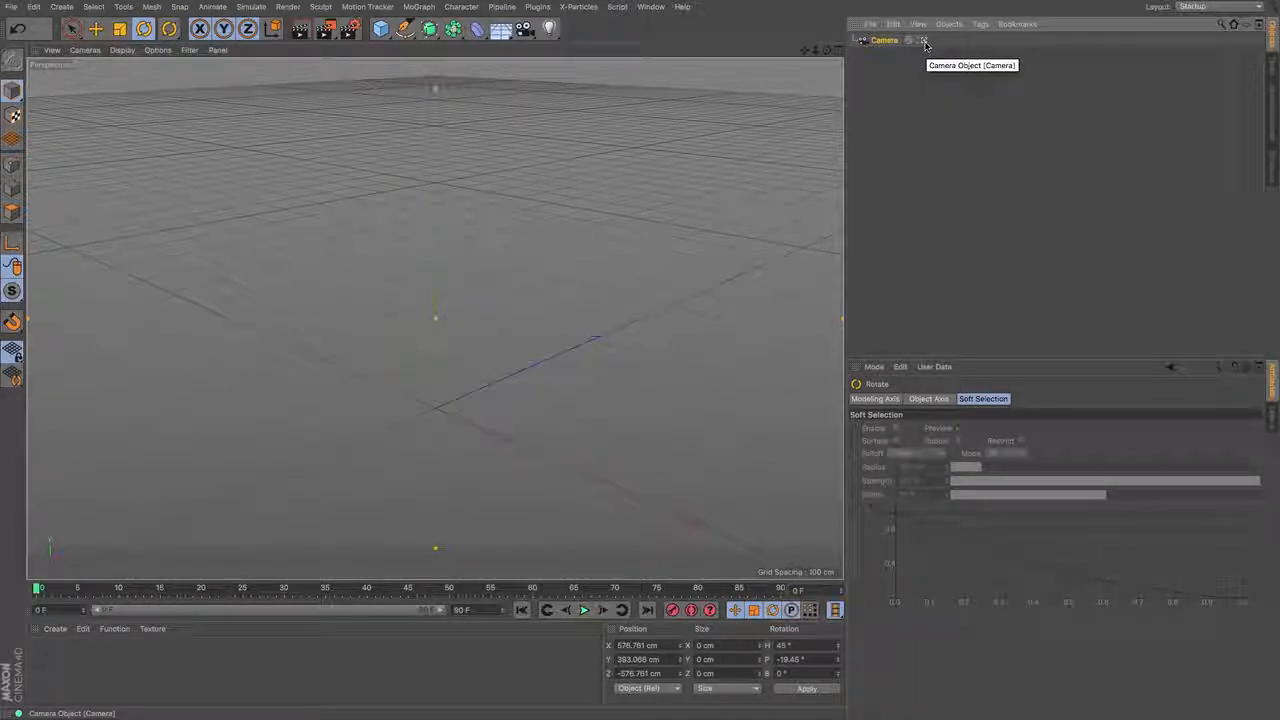
click(923, 41)
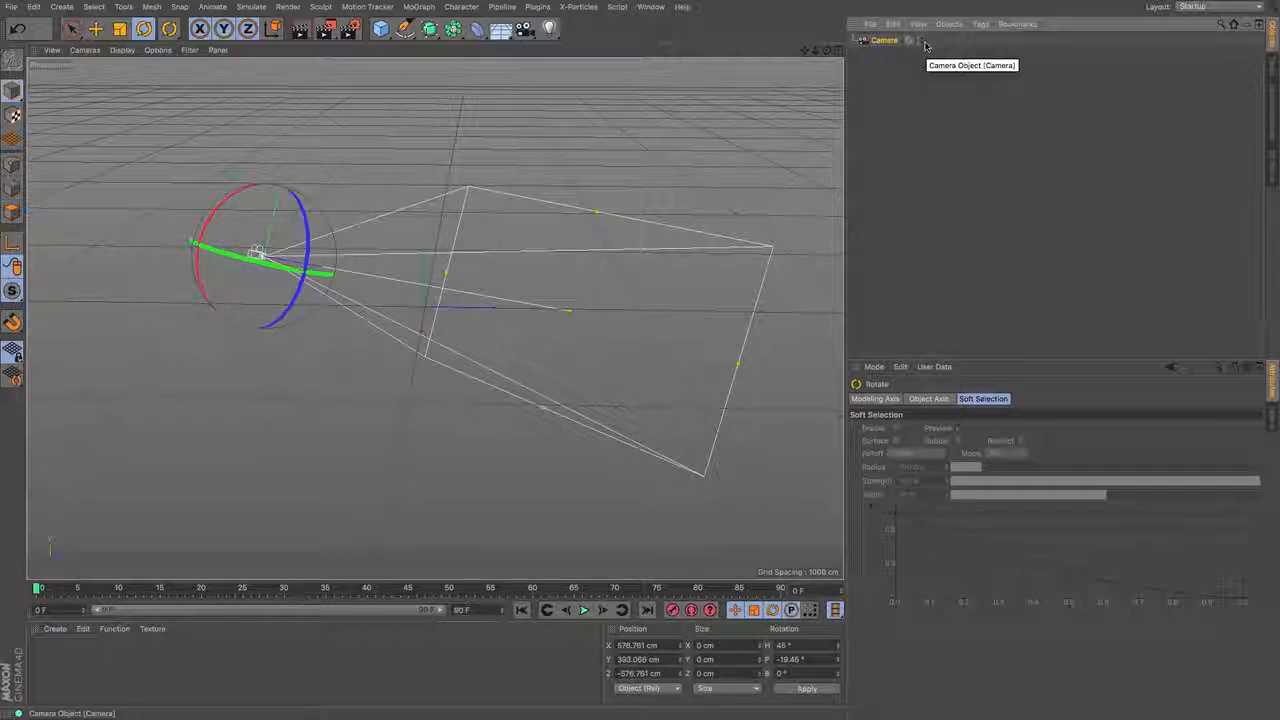
click(924, 42)
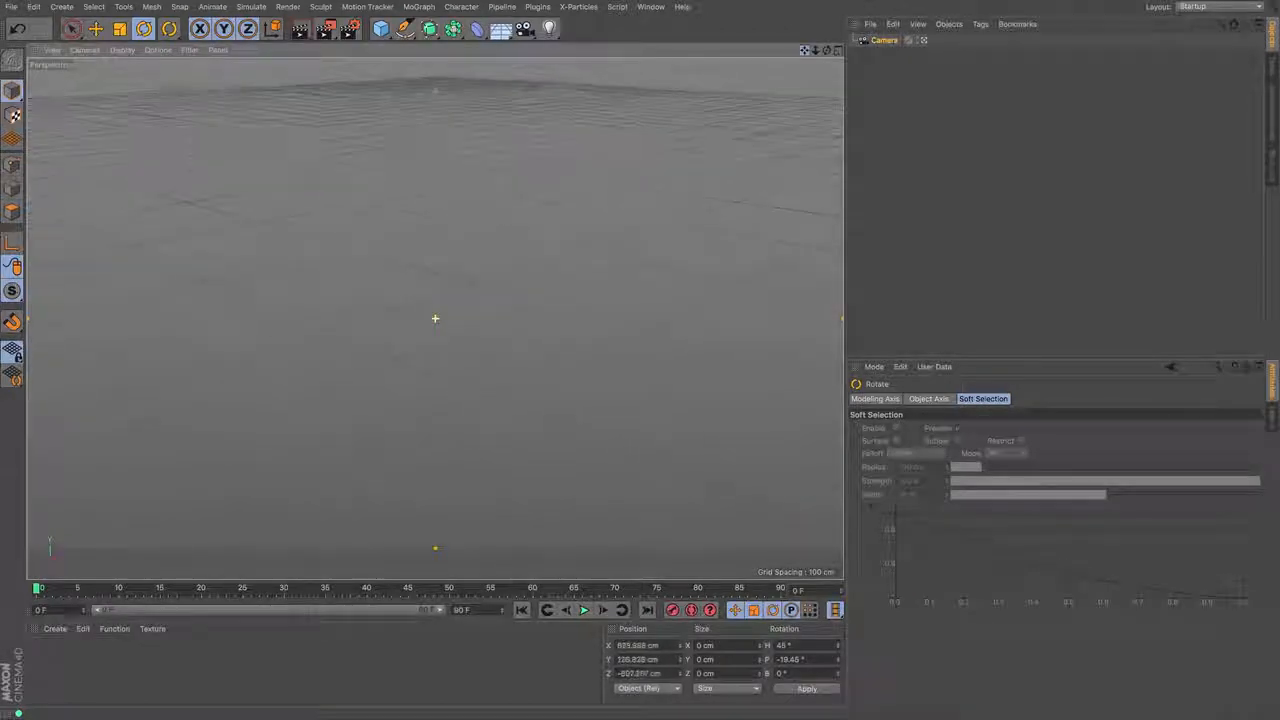
drag(804, 50, 814, 50)
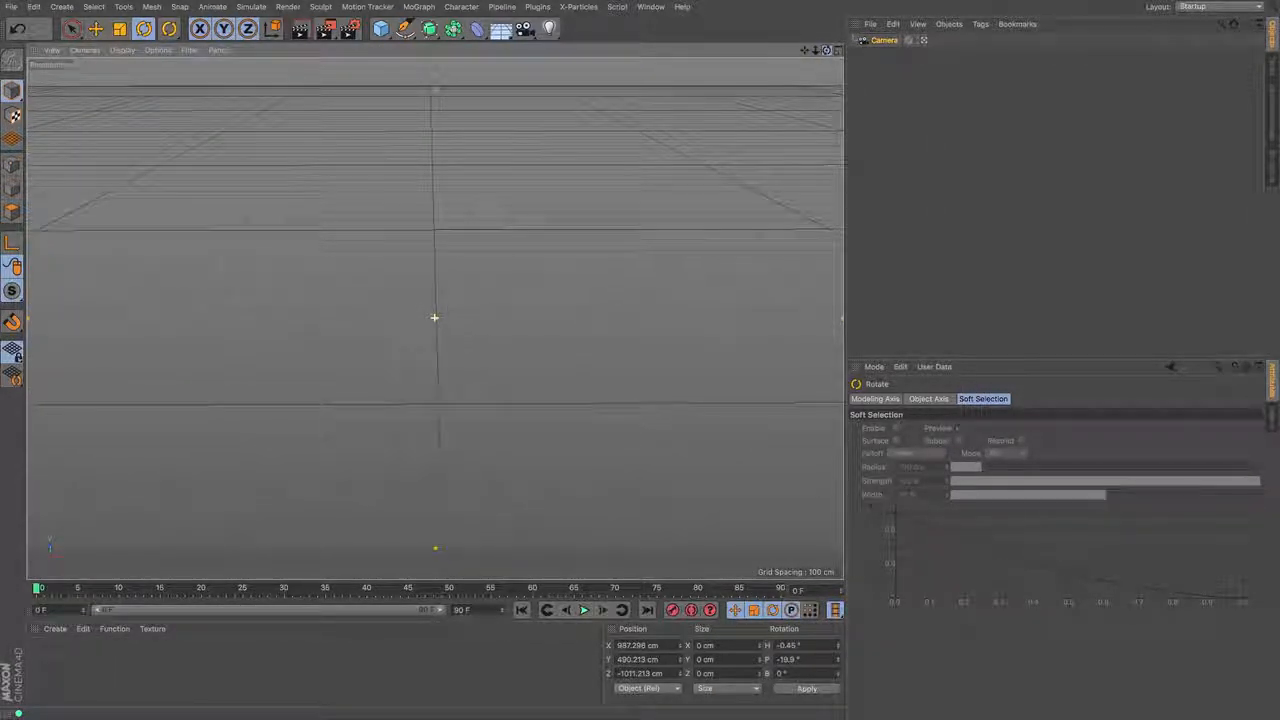
click(923, 41)
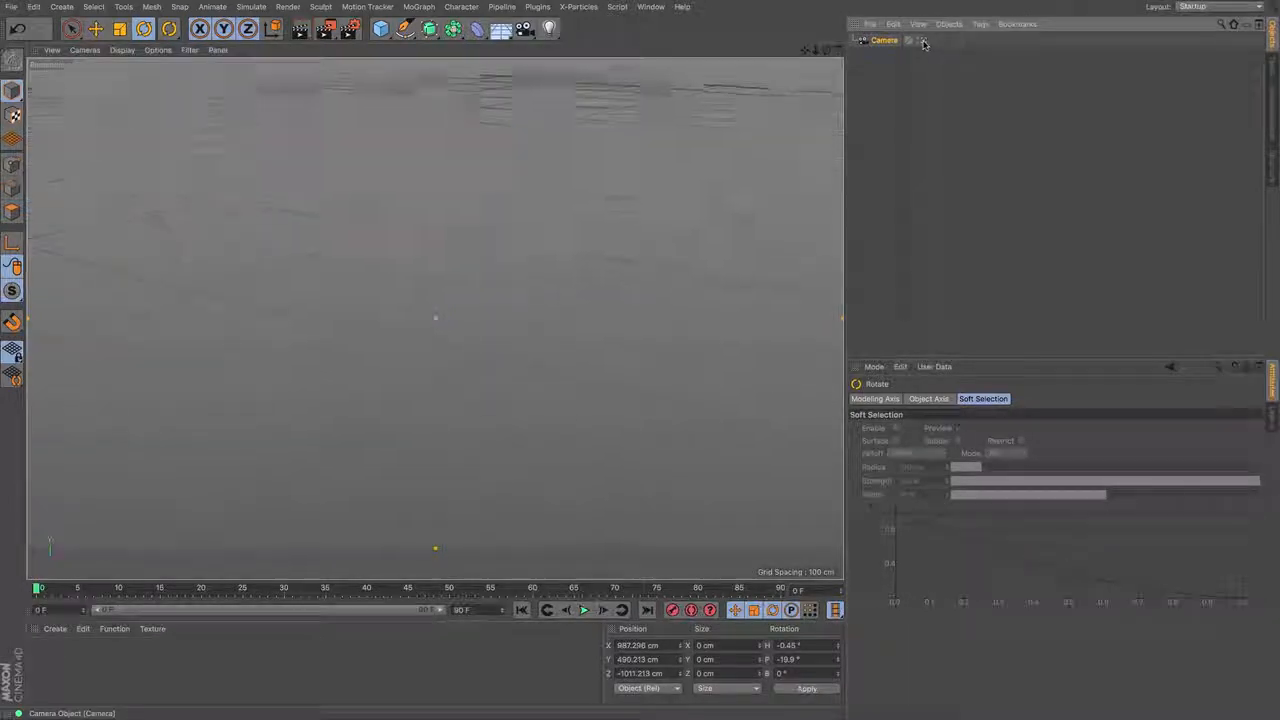
Move the camera along its red axis in the editor view to about X 341, Y 490, Z -1008 cm.
mouse_move(816, 50)
mouse_down()
mouse_move(827, 50)
mouse_move(804, 50)
mouse_up()
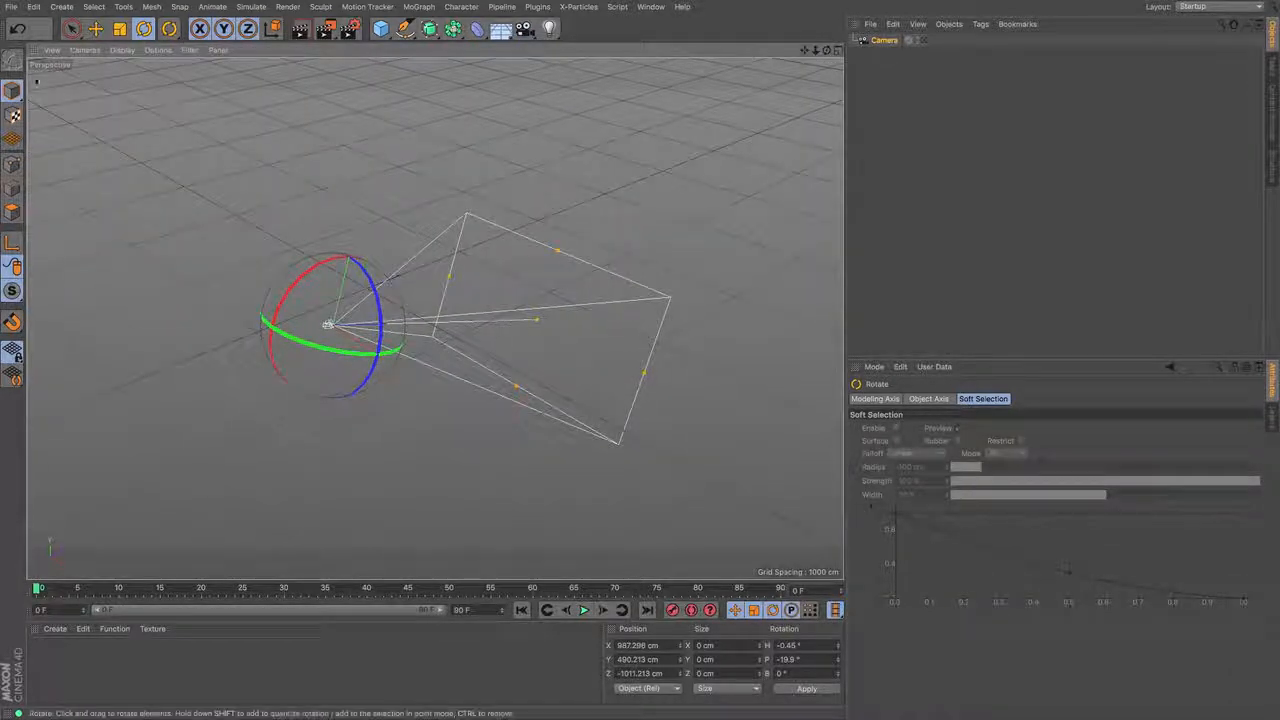
key(e)
drag(407, 372, 339, 348)
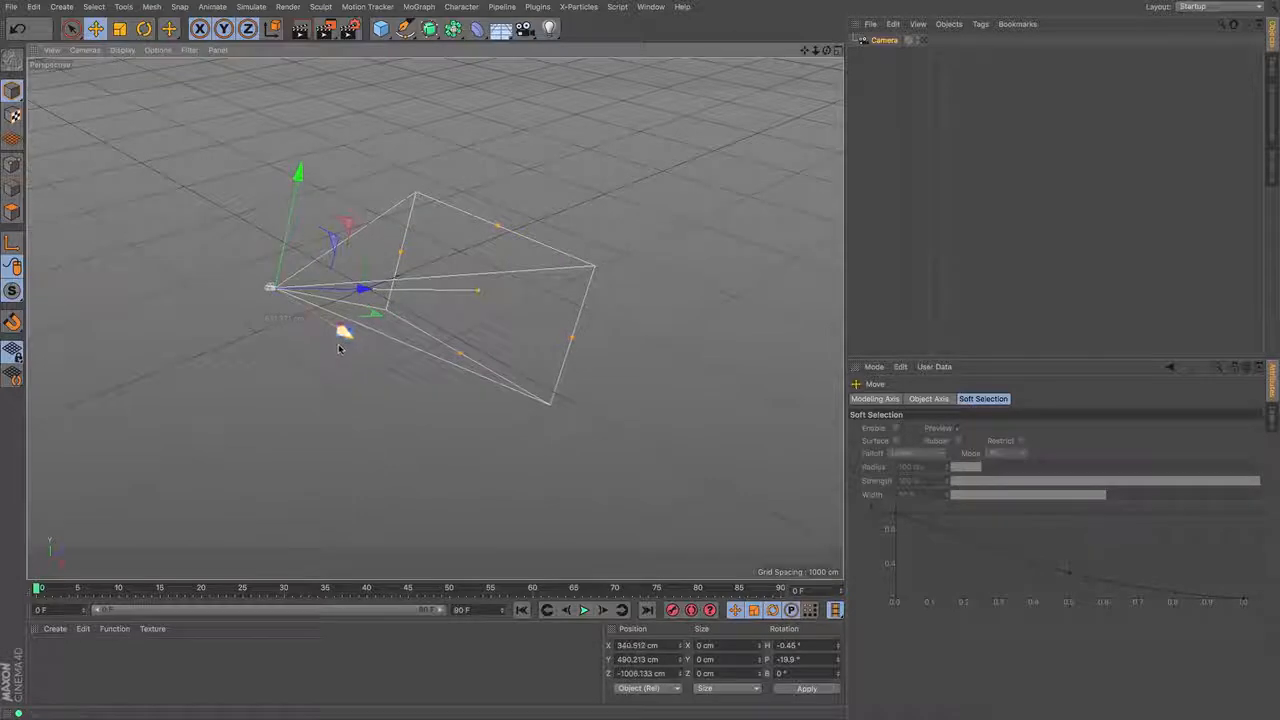
Look through the camera, shift its framing to center the world origin, and return to the editor view.
click(922, 40)
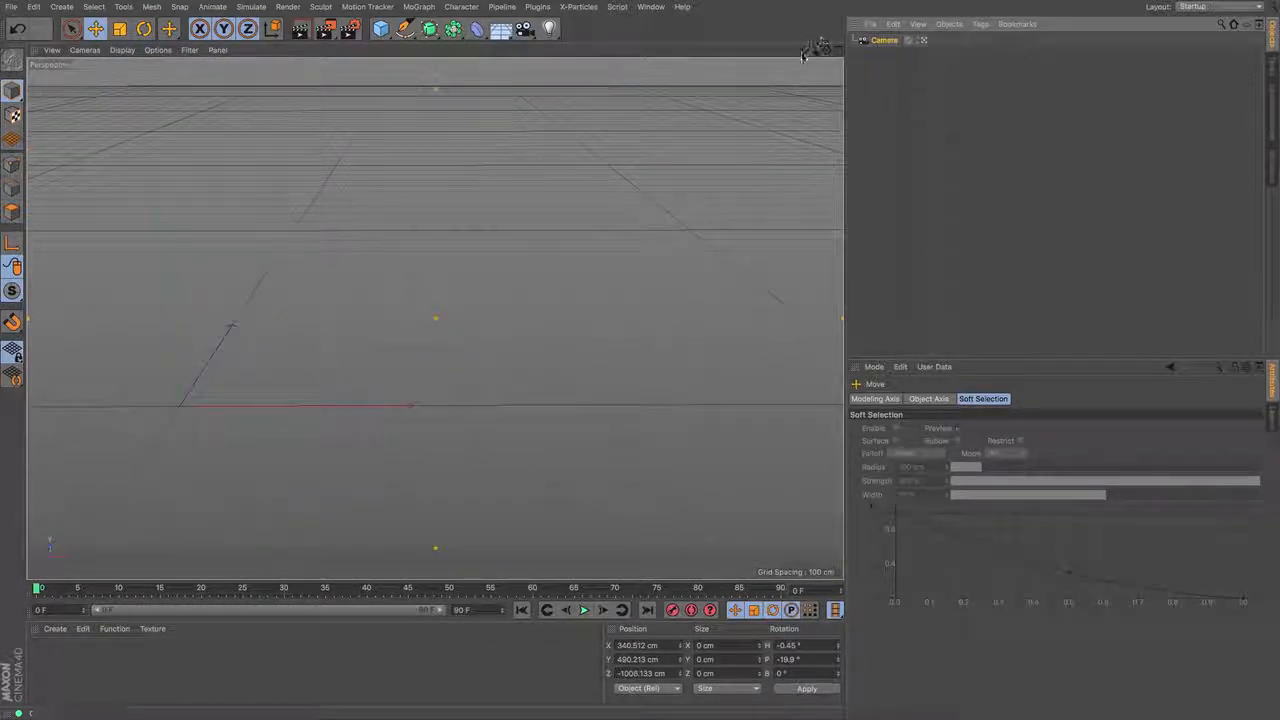
mouse_move(805, 50)
mouse_down()
mouse_move(1072, 20)
mouse_move(792, 28)
mouse_up()
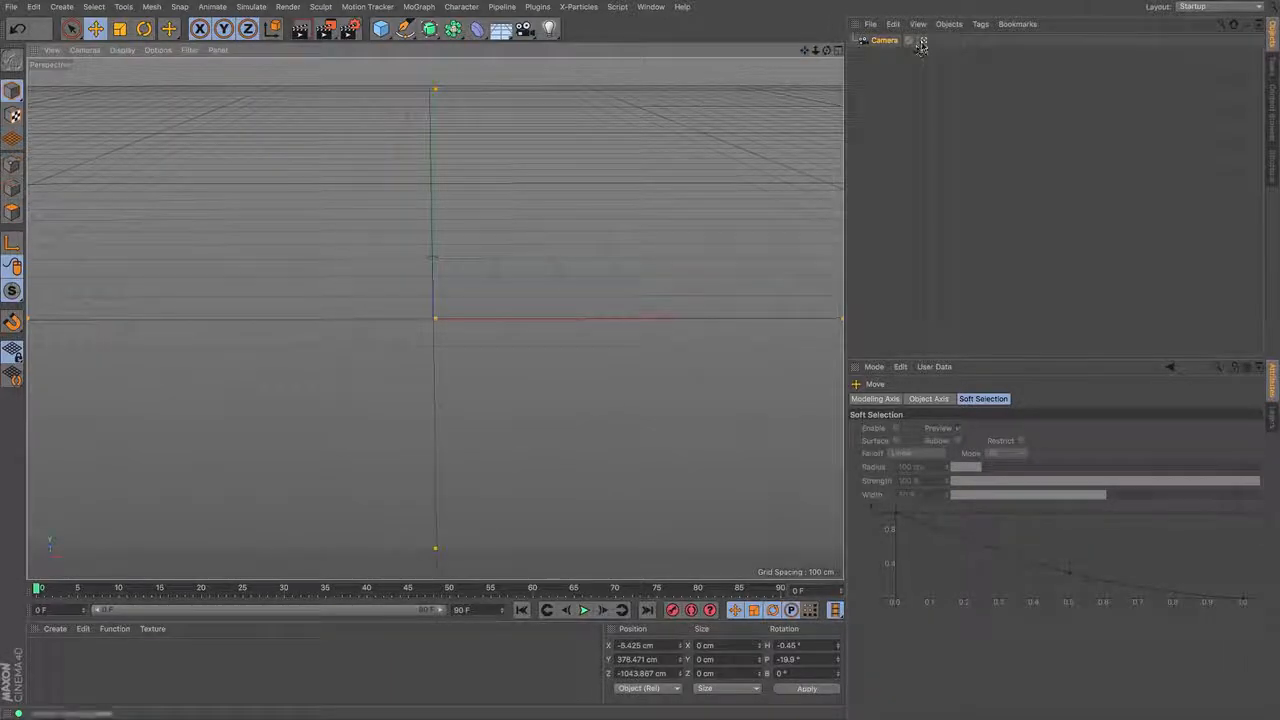
click(920, 42)
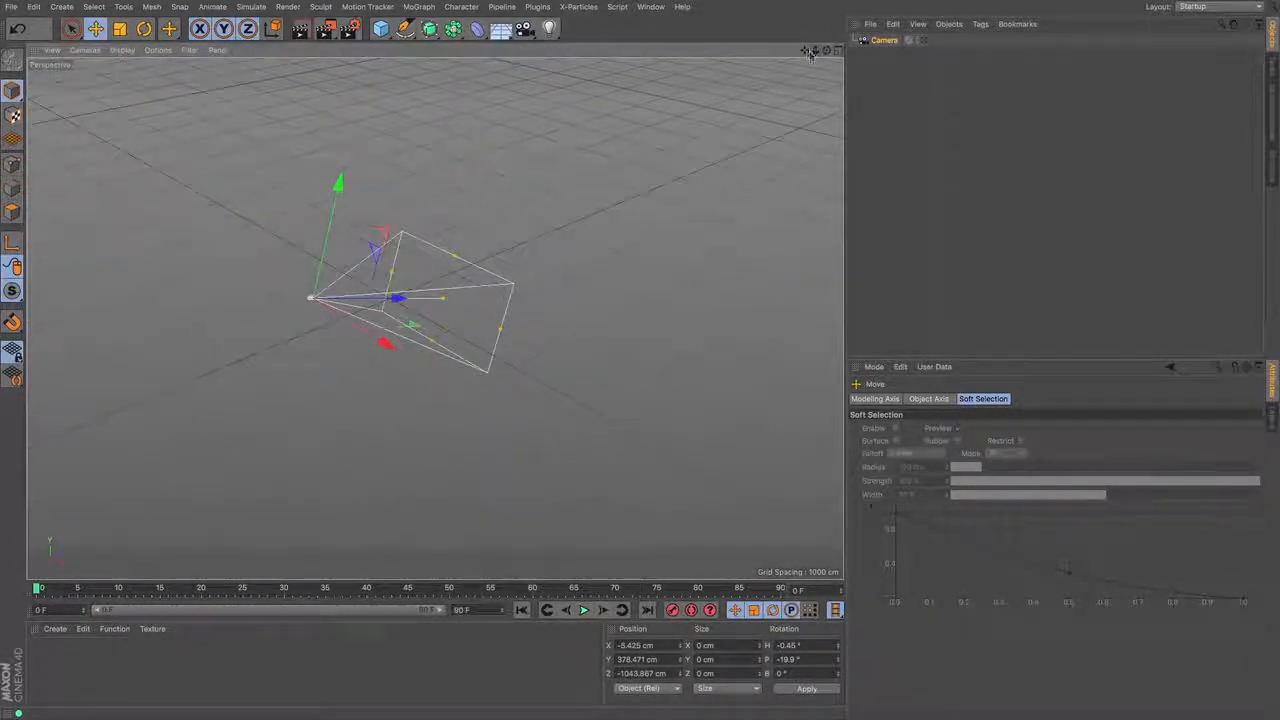
drag(810, 53, 806, 55)
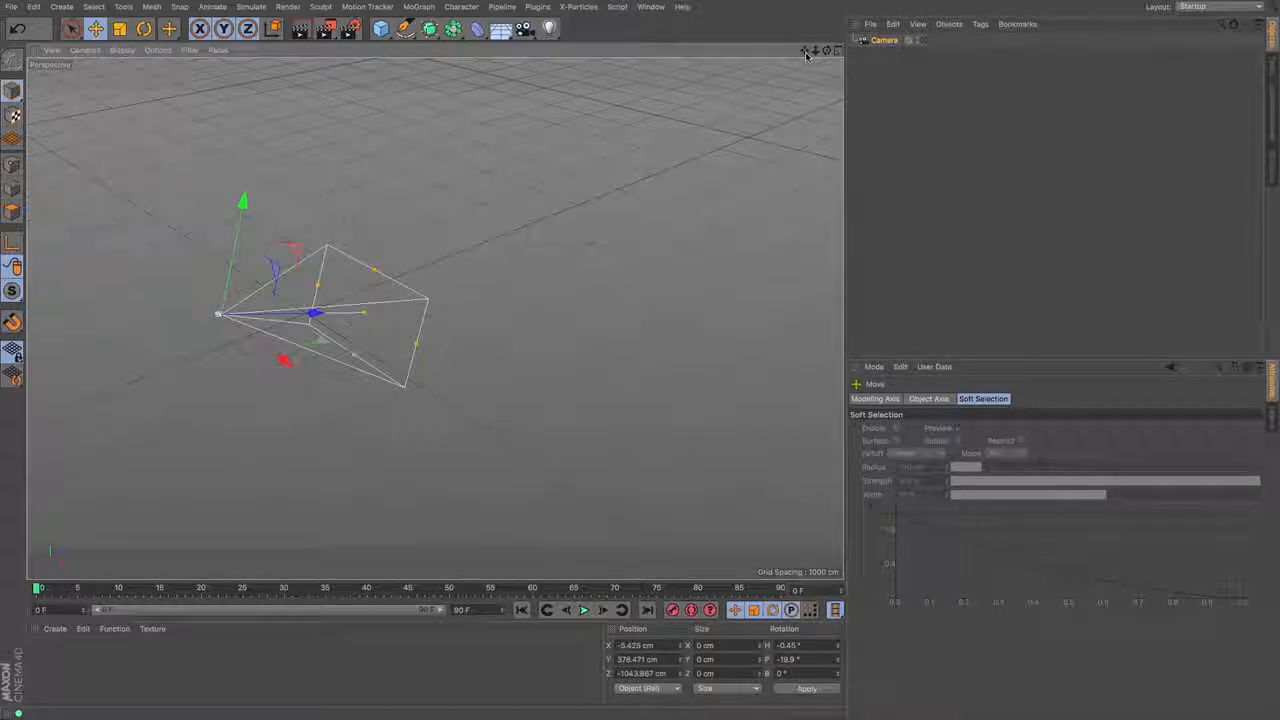
Add a Stage object and a Floor object to the scene.
click(509, 37)
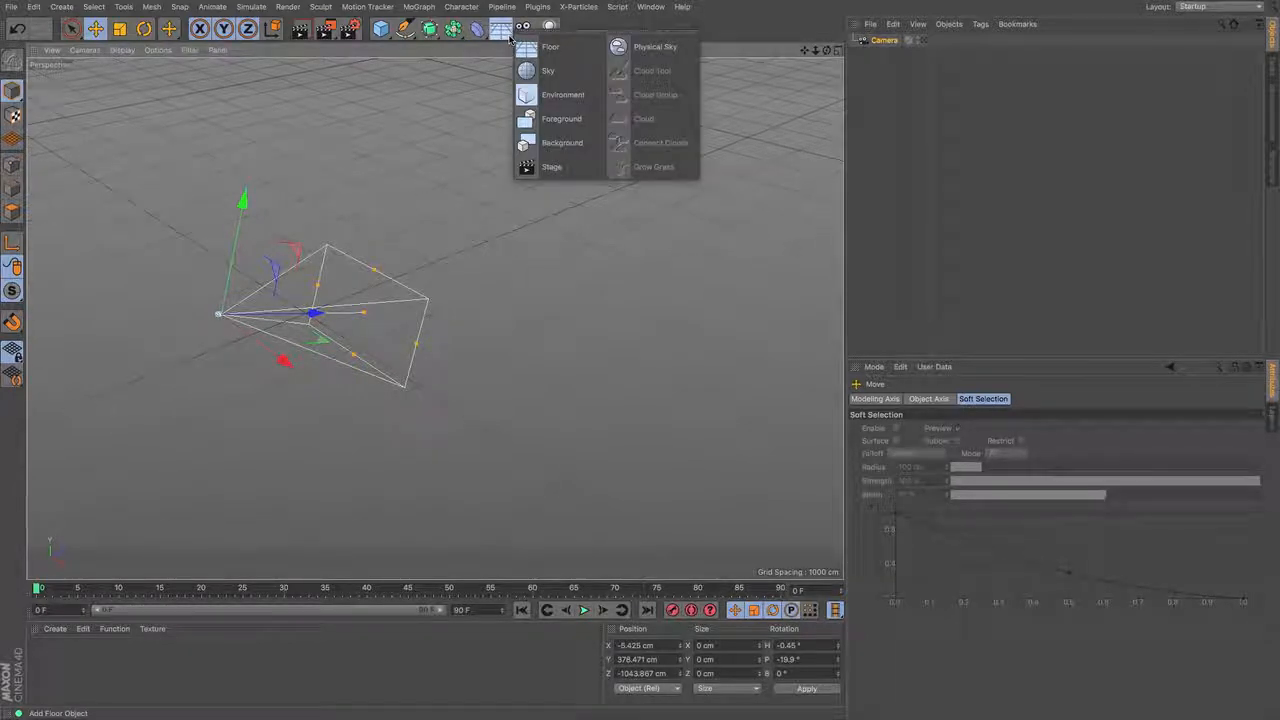
click(552, 166)
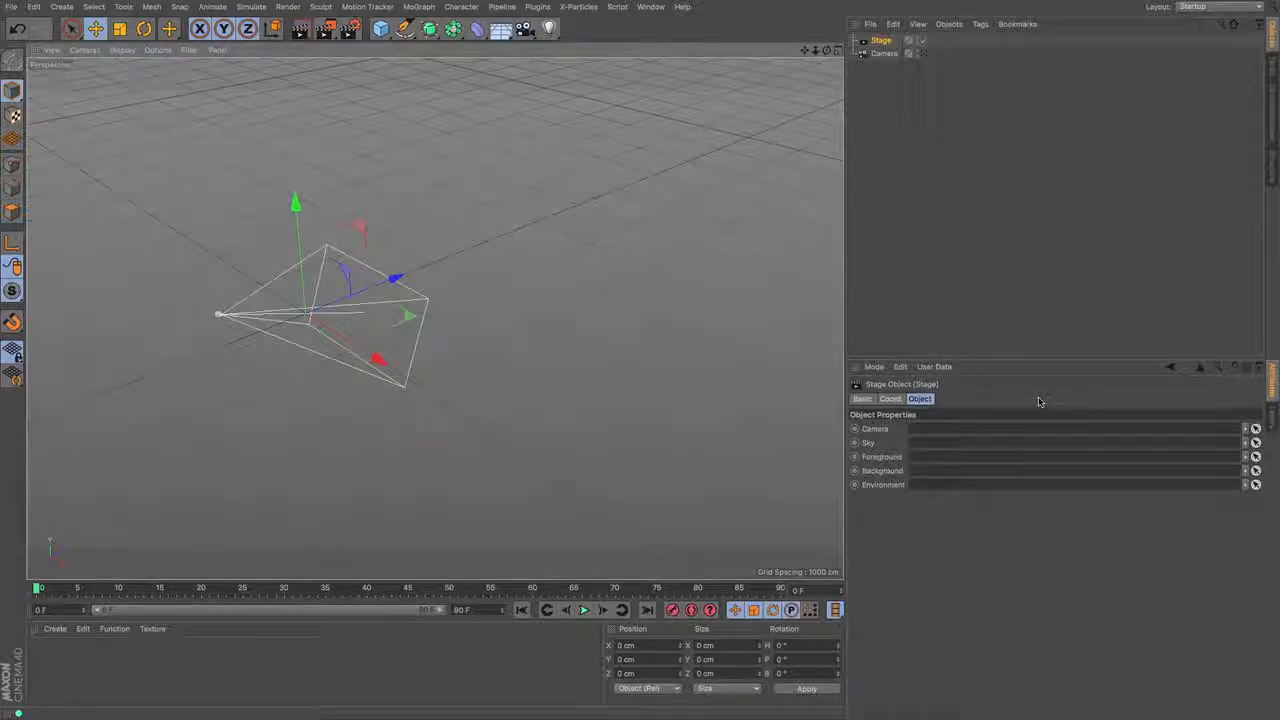
click(501, 30)
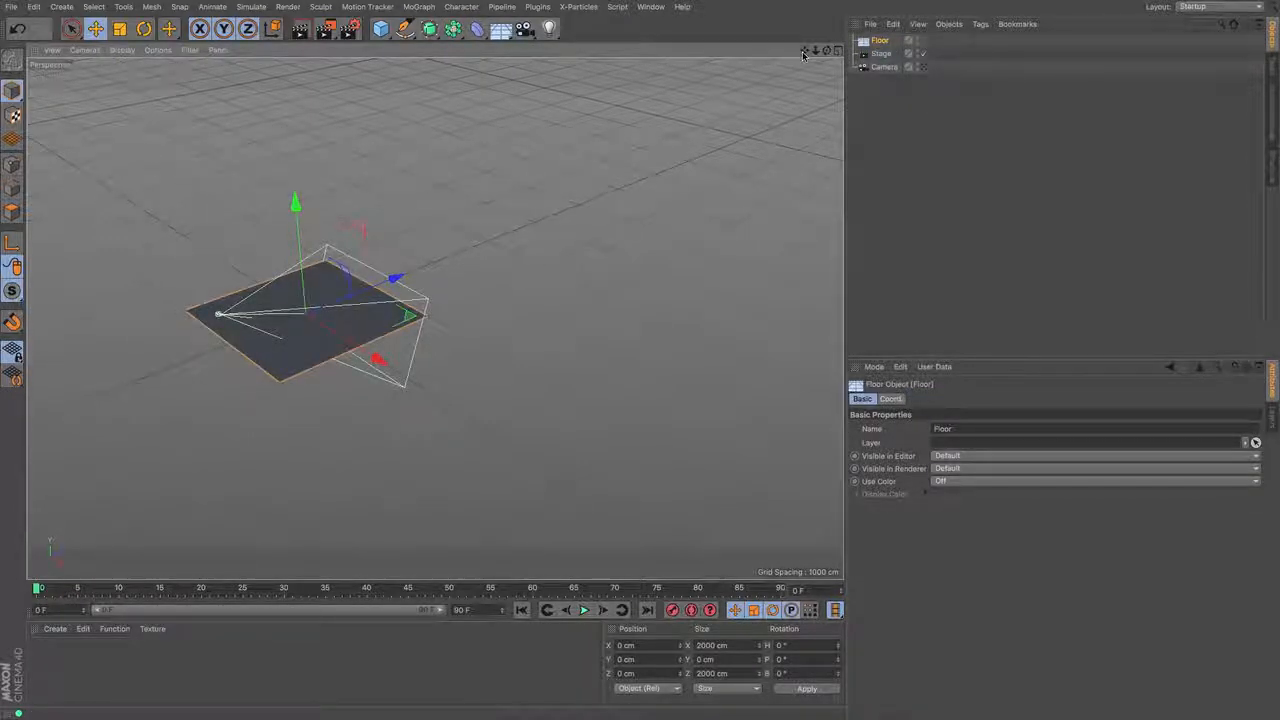
drag(804, 51, 960, 27)
drag(815, 50, 855, 50)
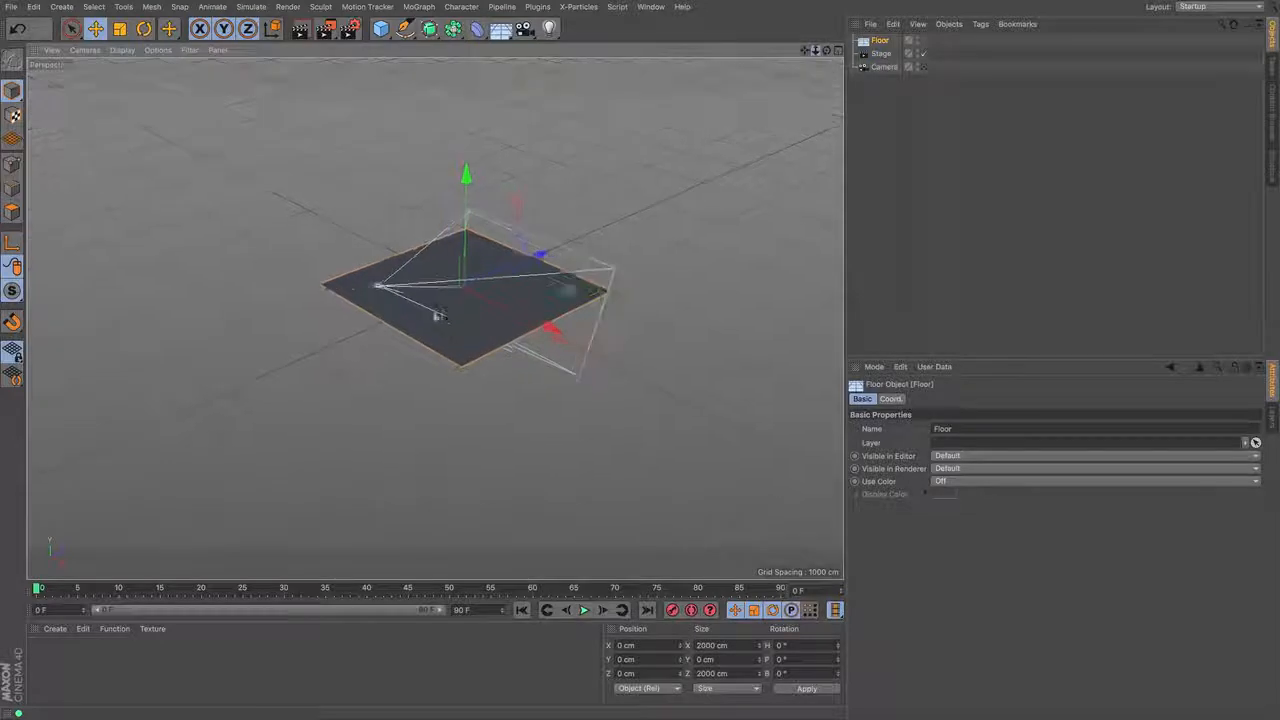
scroll(438, 315, up, 3)
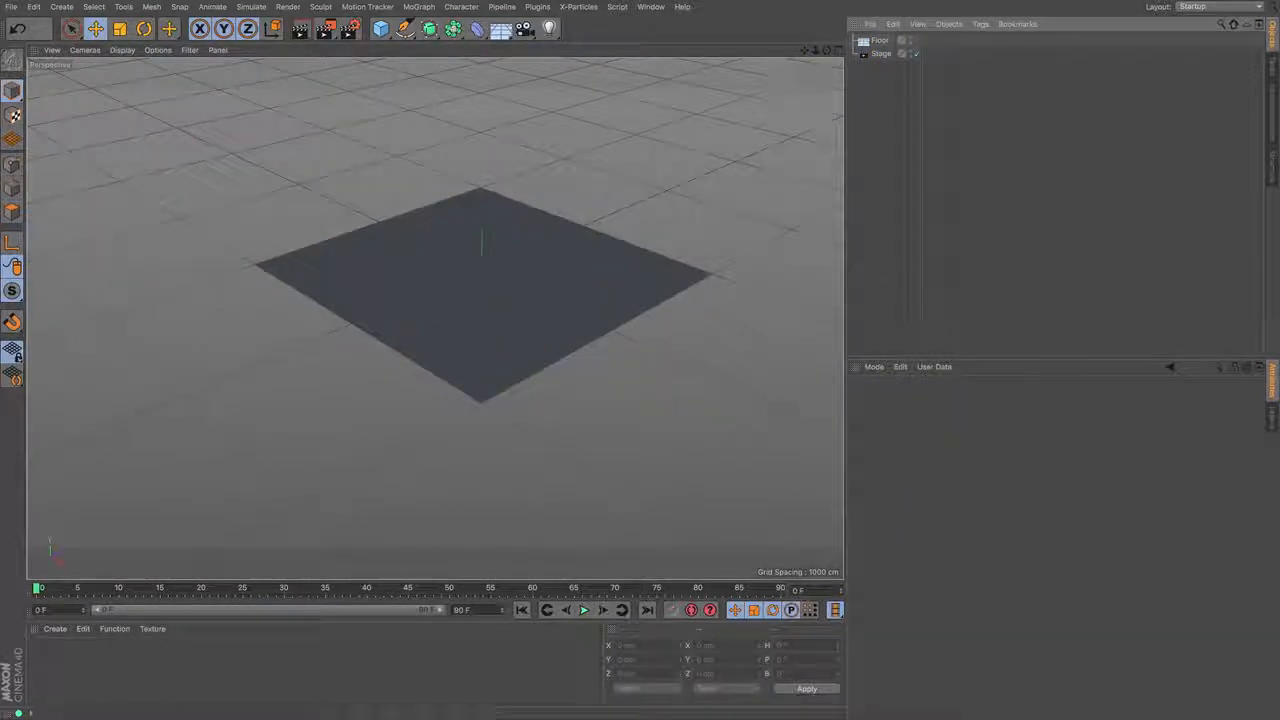
Add a cube, raise it to about Y 105 cm, and shift it in the negative X direction on the floor.
click(381, 28)
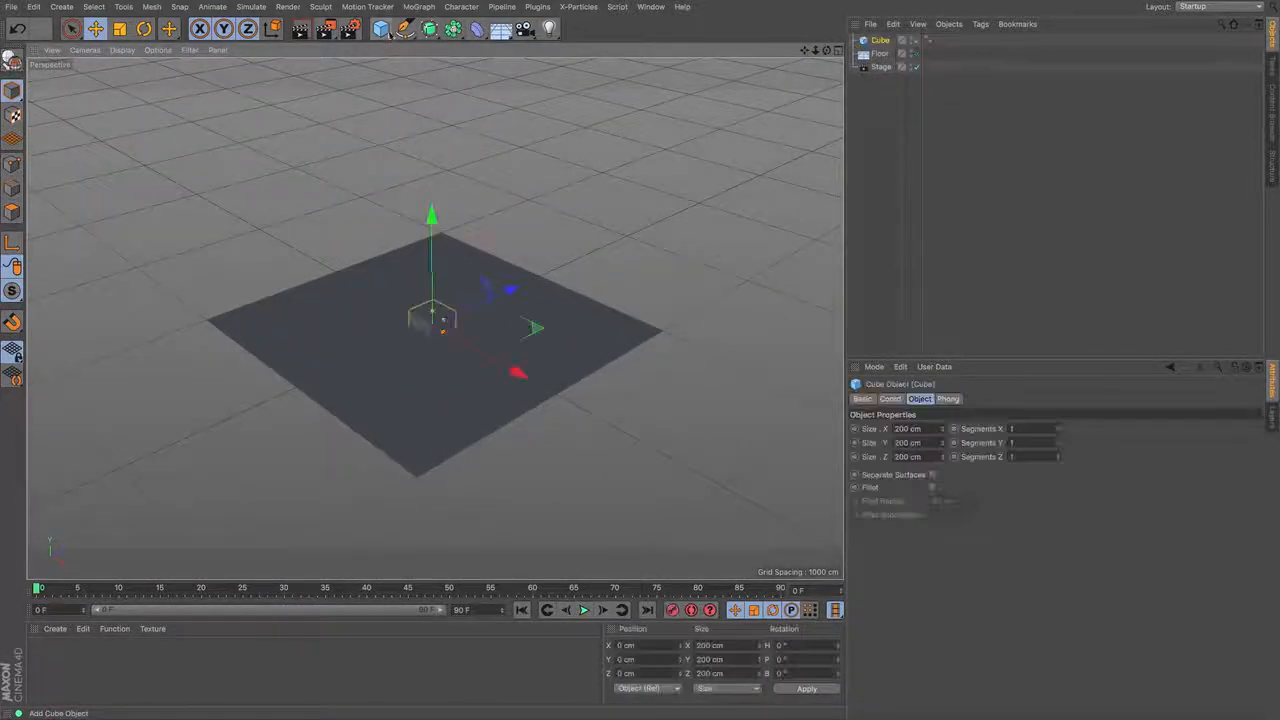
drag(431, 212, 433, 200)
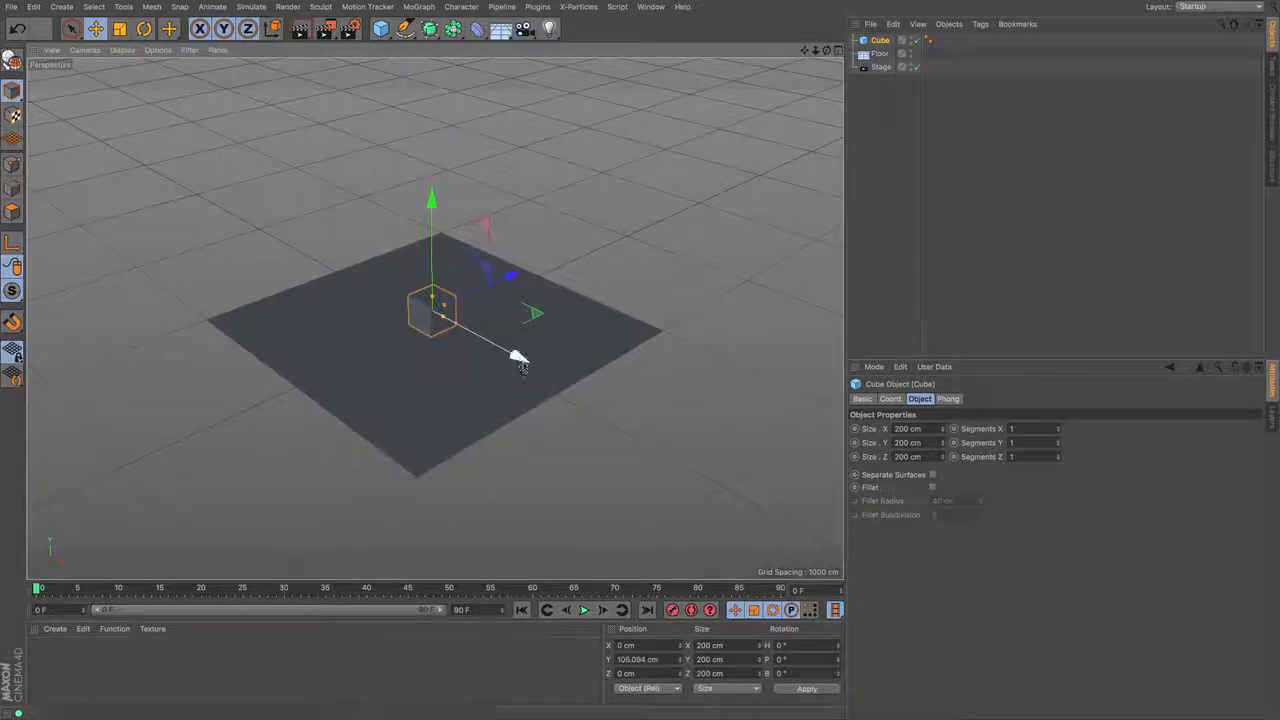
drag(515, 356, 483, 340)
Add a cone and position it at about Y 93 cm and Z 225 cm.
drag(376, 33, 563, 47)
drag(433, 239, 433, 224)
drag(489, 289, 514, 276)
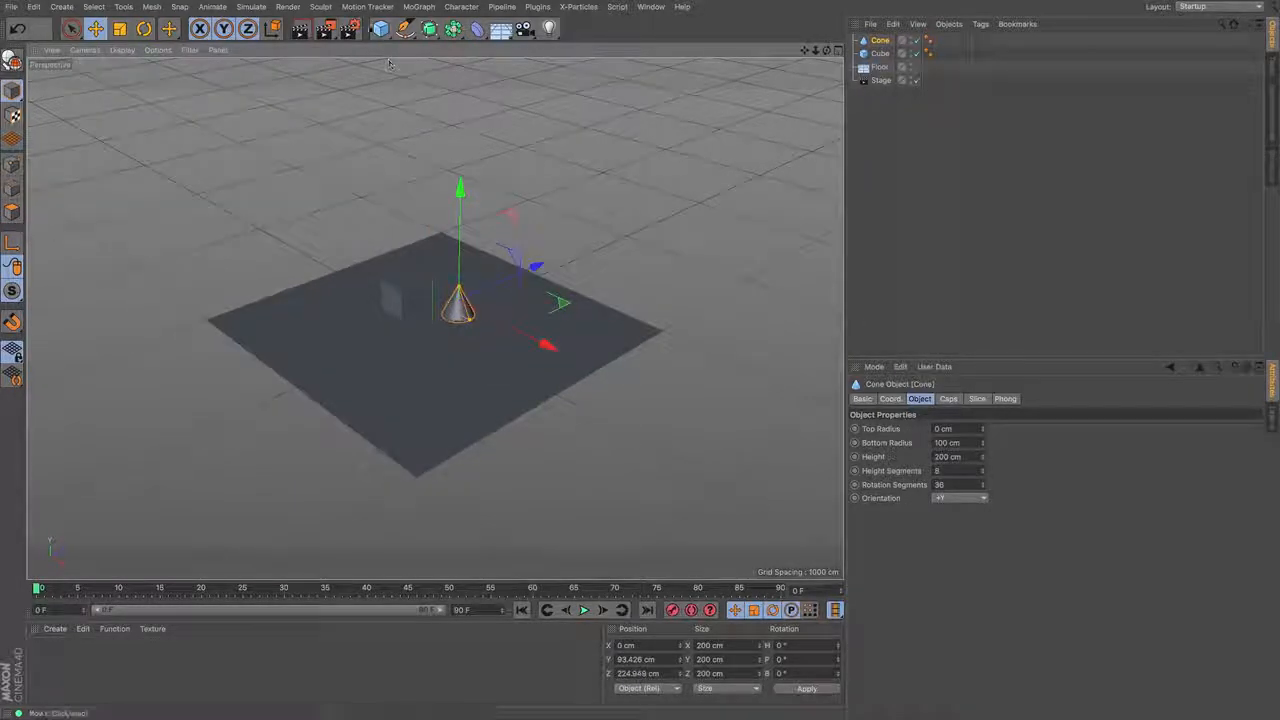
Add a sphere and place it in front of the cube and cone at about X 65, Y 44, Z -135 cm.
drag(380, 28, 660, 57)
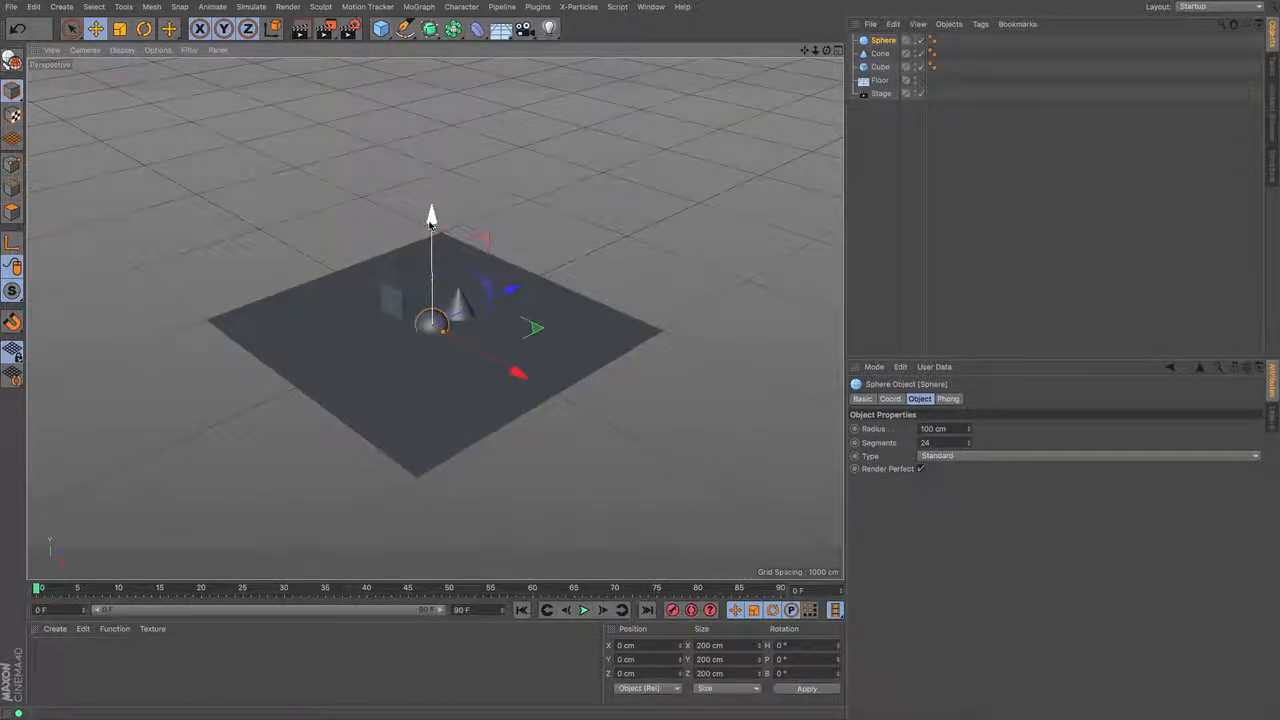
drag(510, 284, 494, 290)
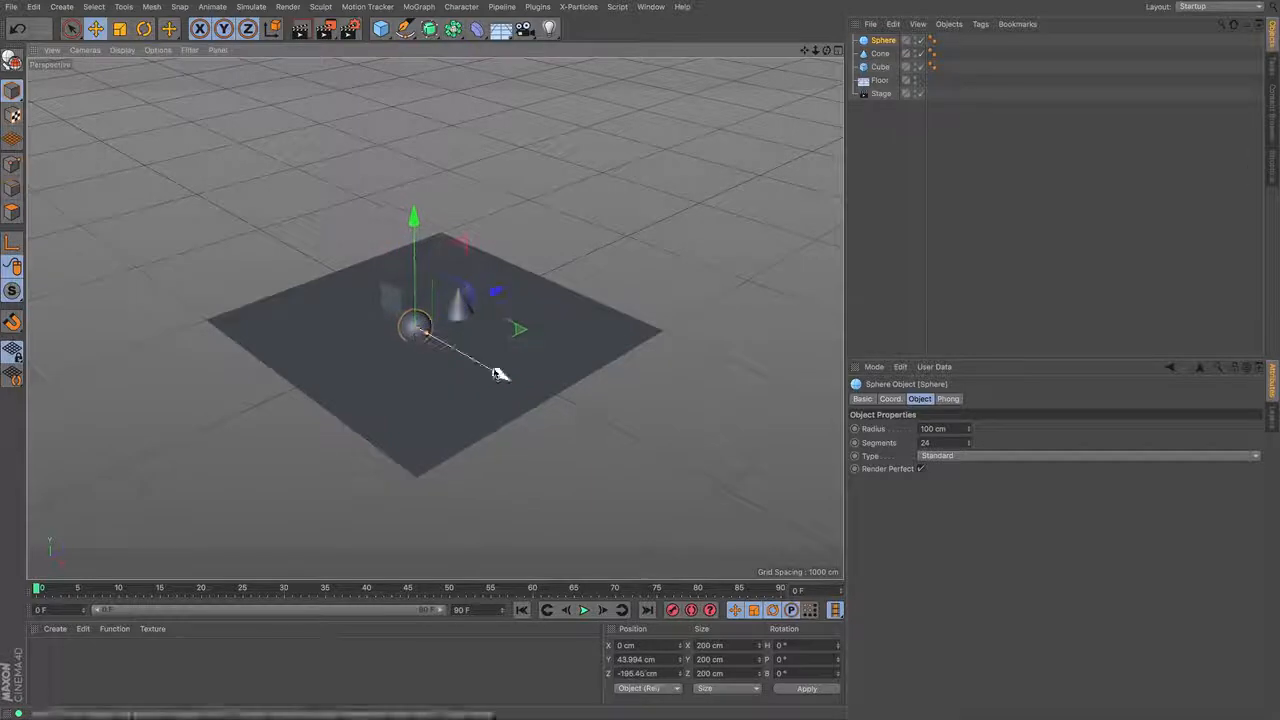
drag(498, 374, 502, 376)
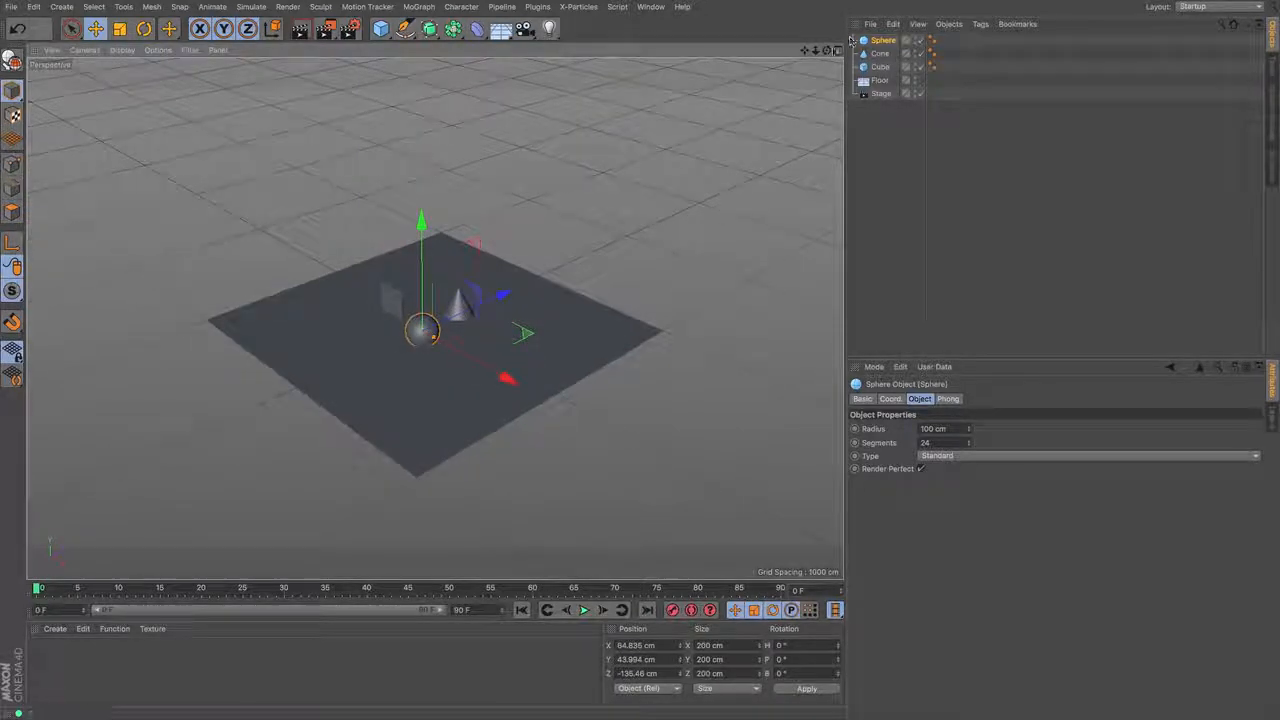
Frame the three primitives and add a camera at about X 544, Y 479, Z -572 cm.
drag(827, 50, 900, 50)
drag(804, 51, 883, 82)
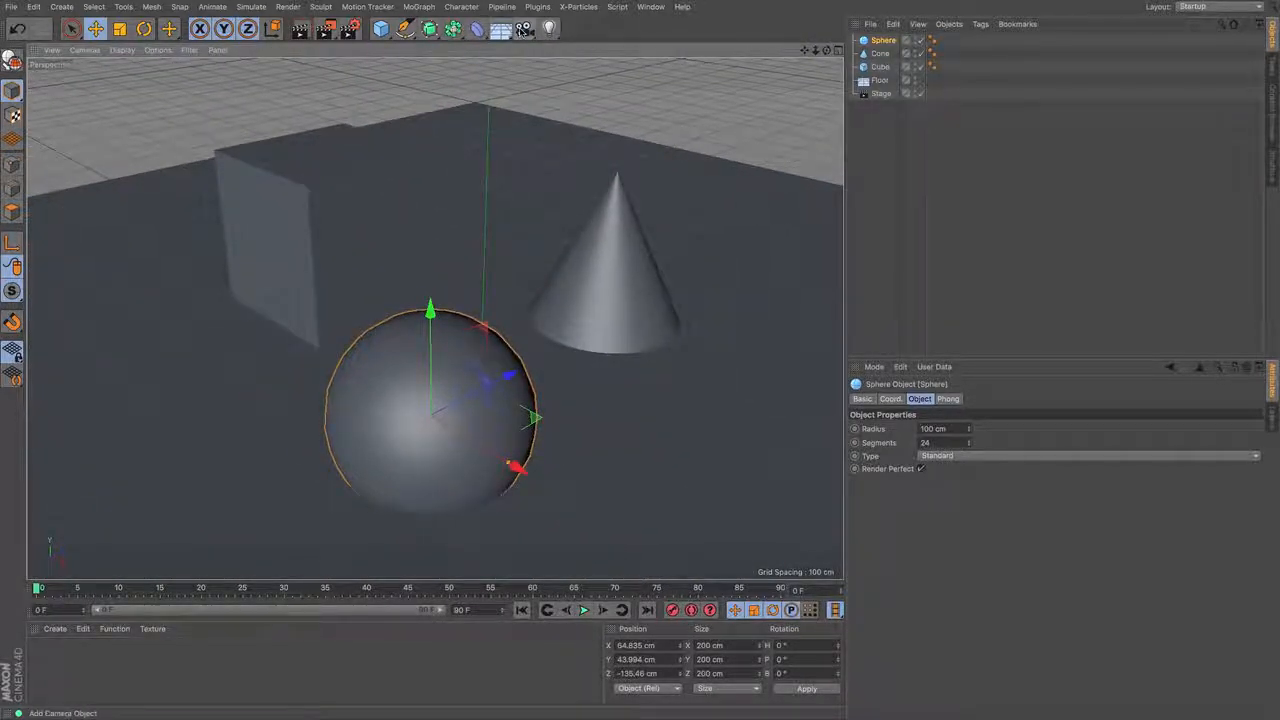
click(523, 30)
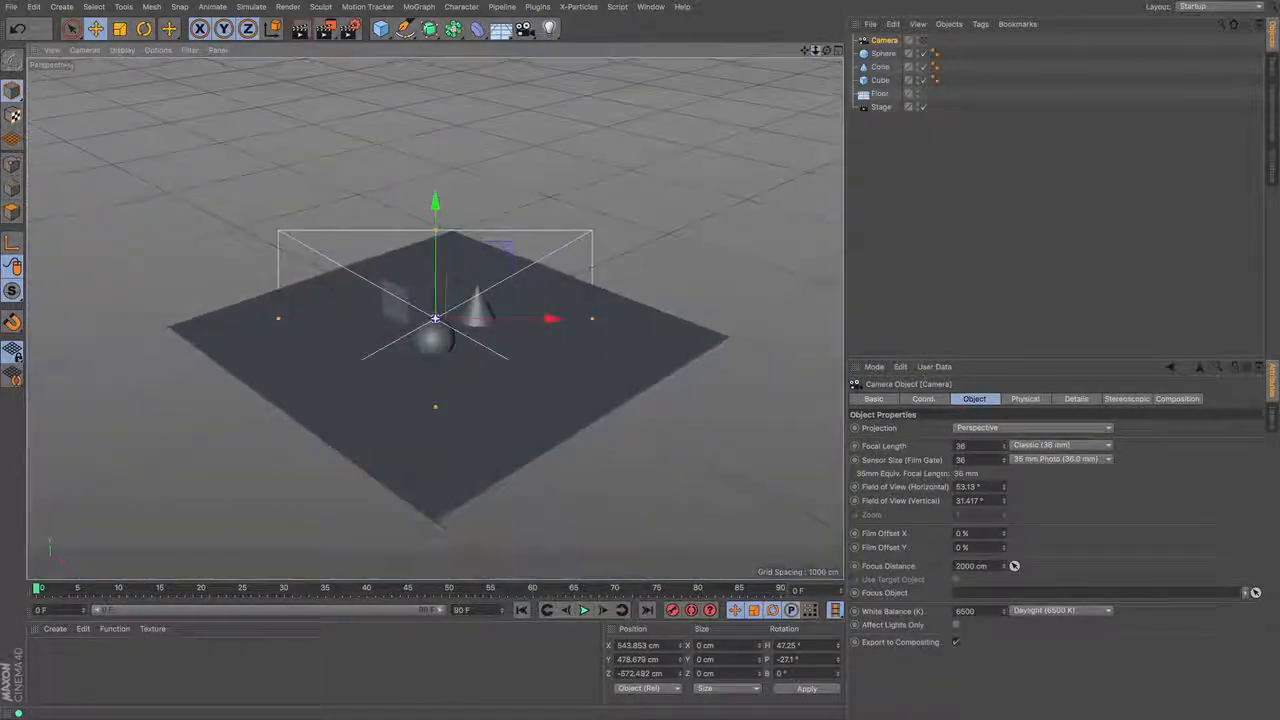
Add a second camera viewing the primitives from another side, at about X 2106, Y 1202, Z 715 cm.
alt+drag(435, 318, 325, 288)
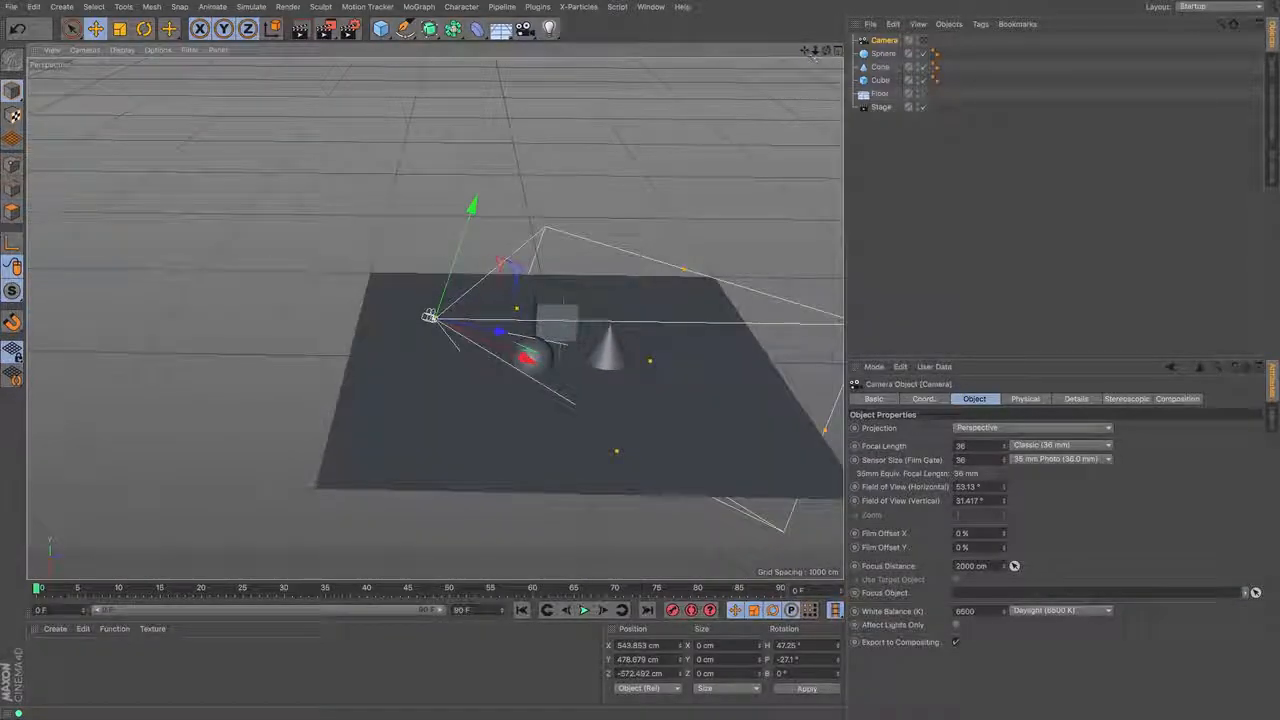
drag(805, 50, 628, 41)
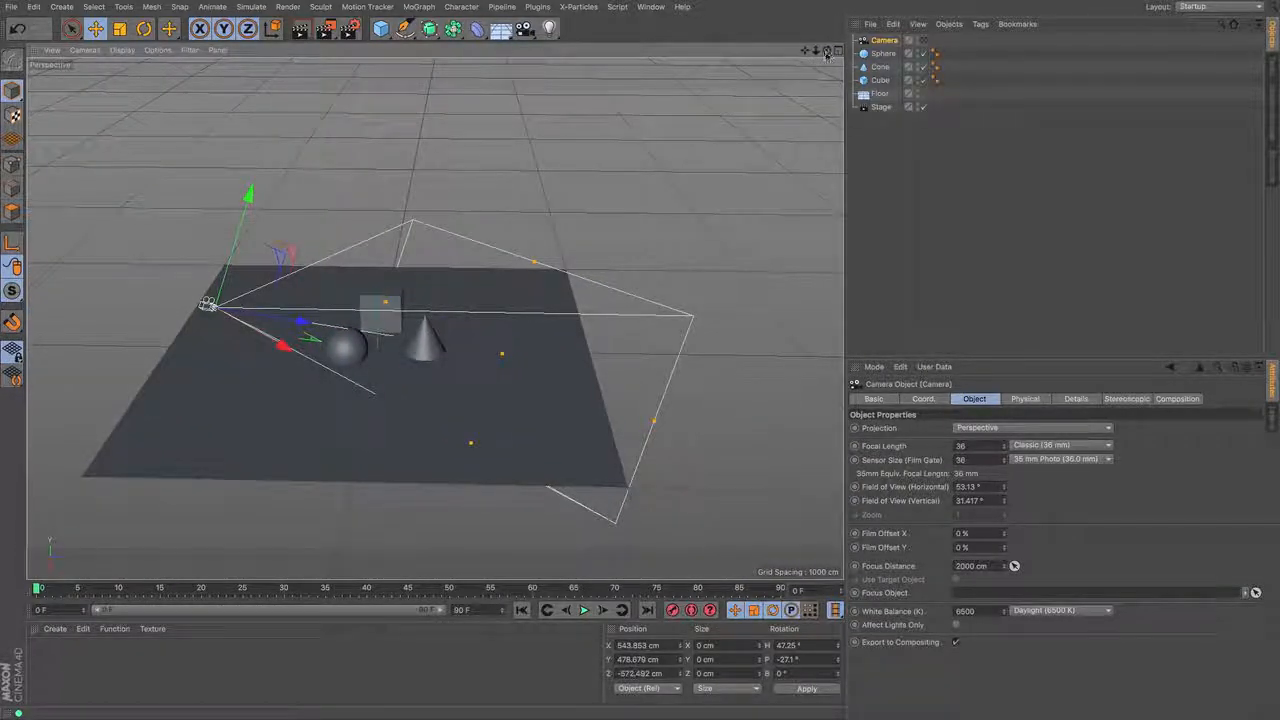
drag(826, 50, 920, 50)
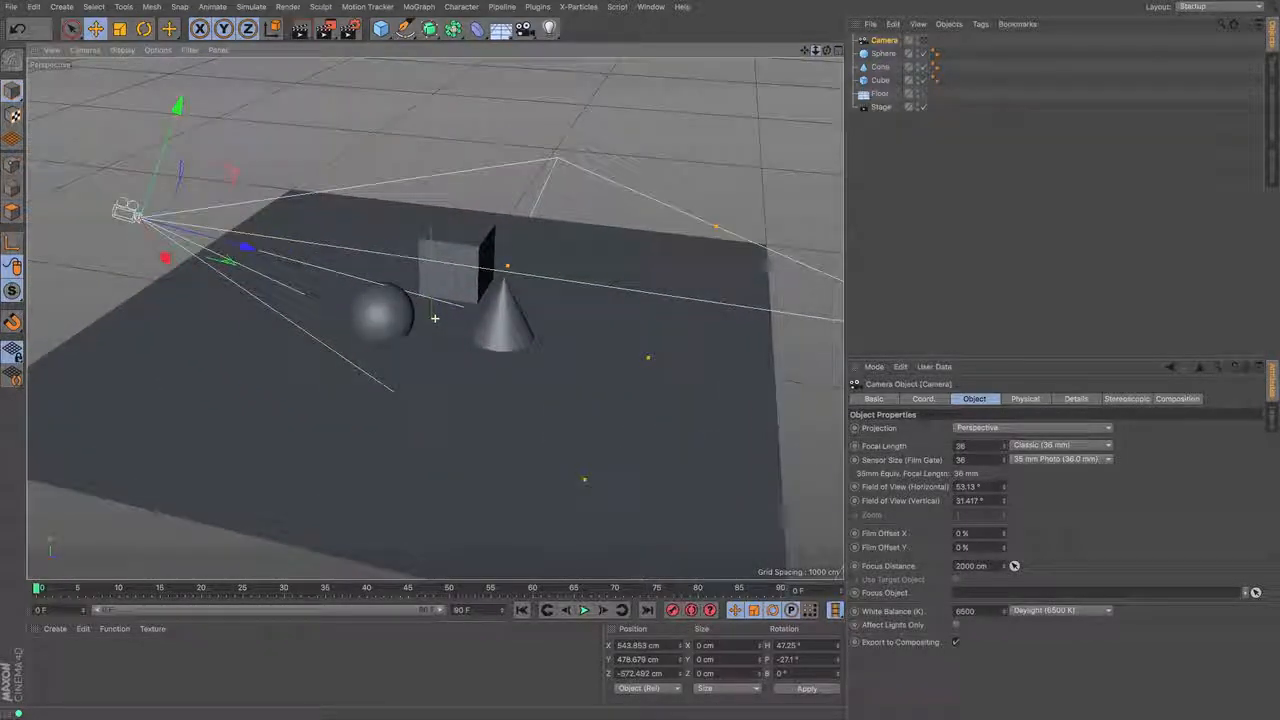
click(522, 30)
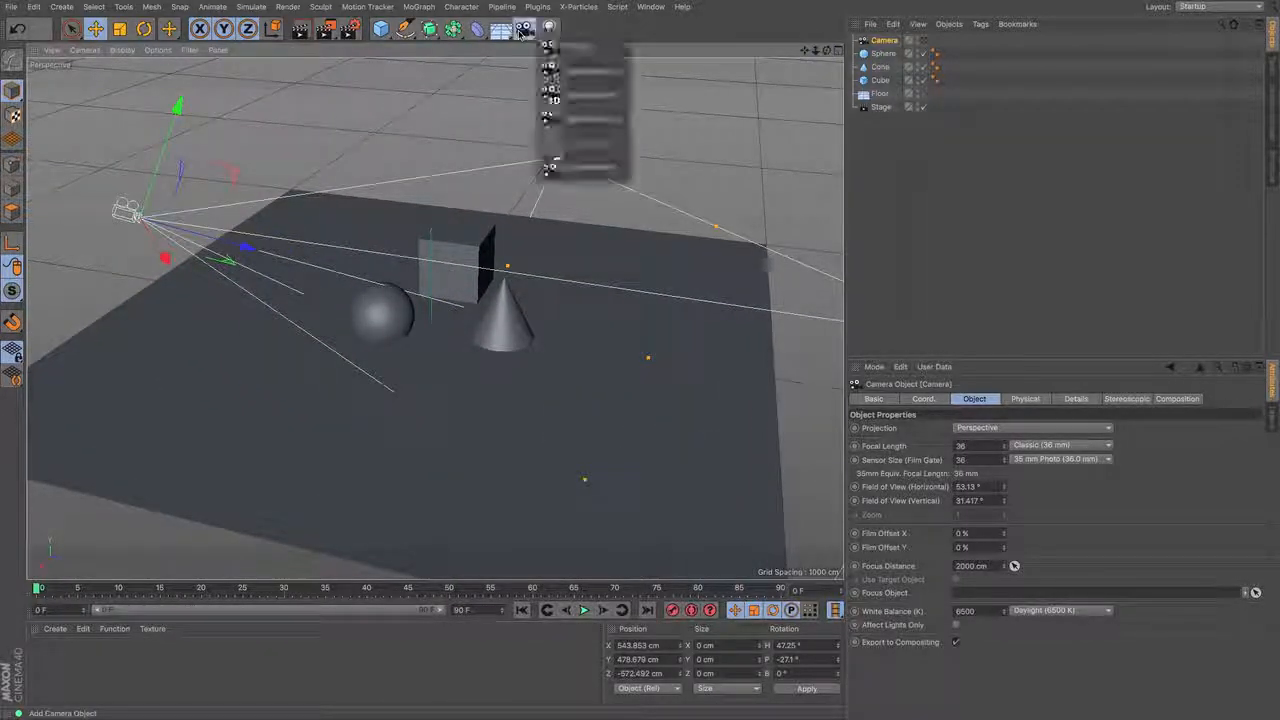
click(574, 48)
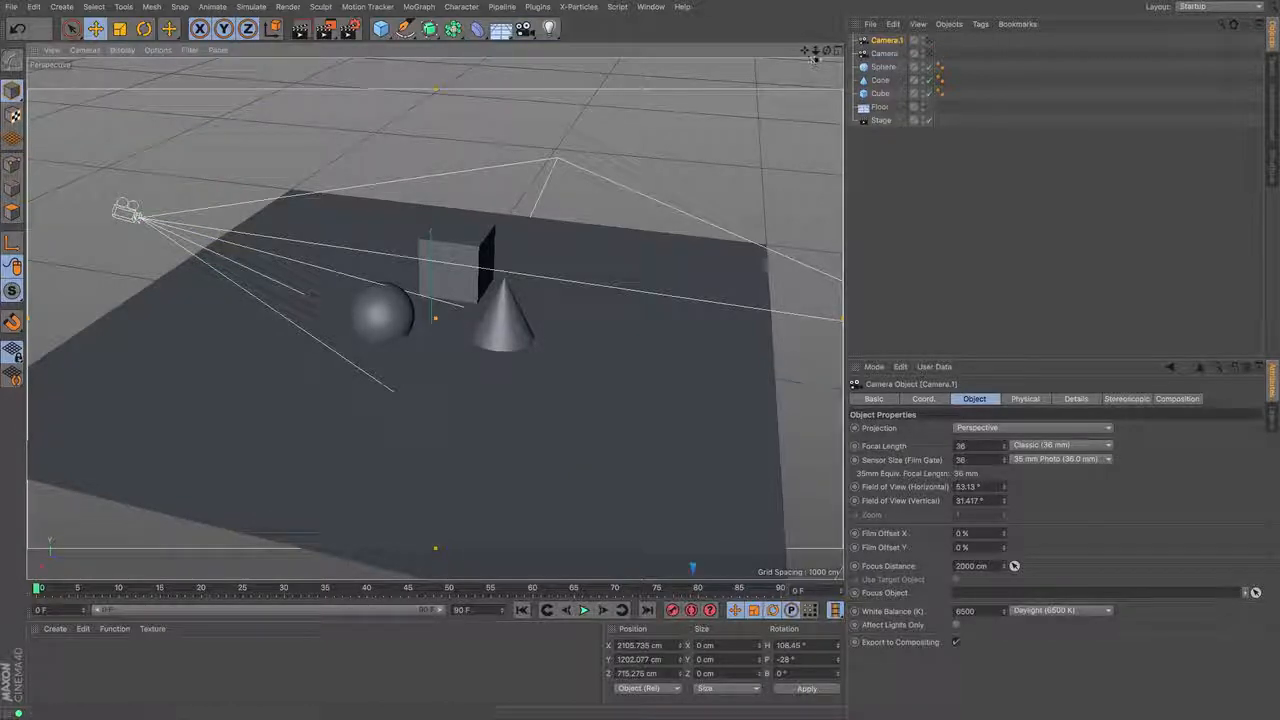
Add a third camera with a distant view of the floor, at about X 461, Y 4550, Z 6755 cm.
drag(815, 50, 715, 50)
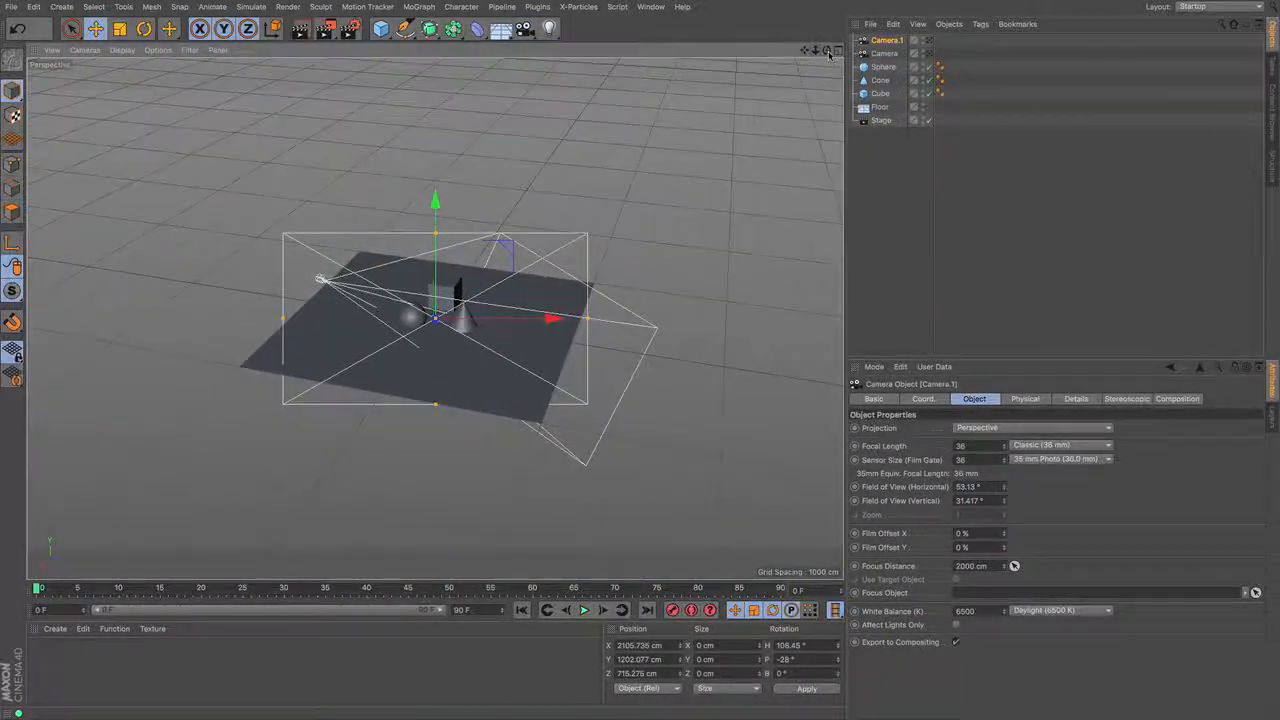
mouse_move(826, 50)
mouse_down()
mouse_move(866, 52)
mouse_move(805, 51)
mouse_up()
drag(524, 30, 577, 50)
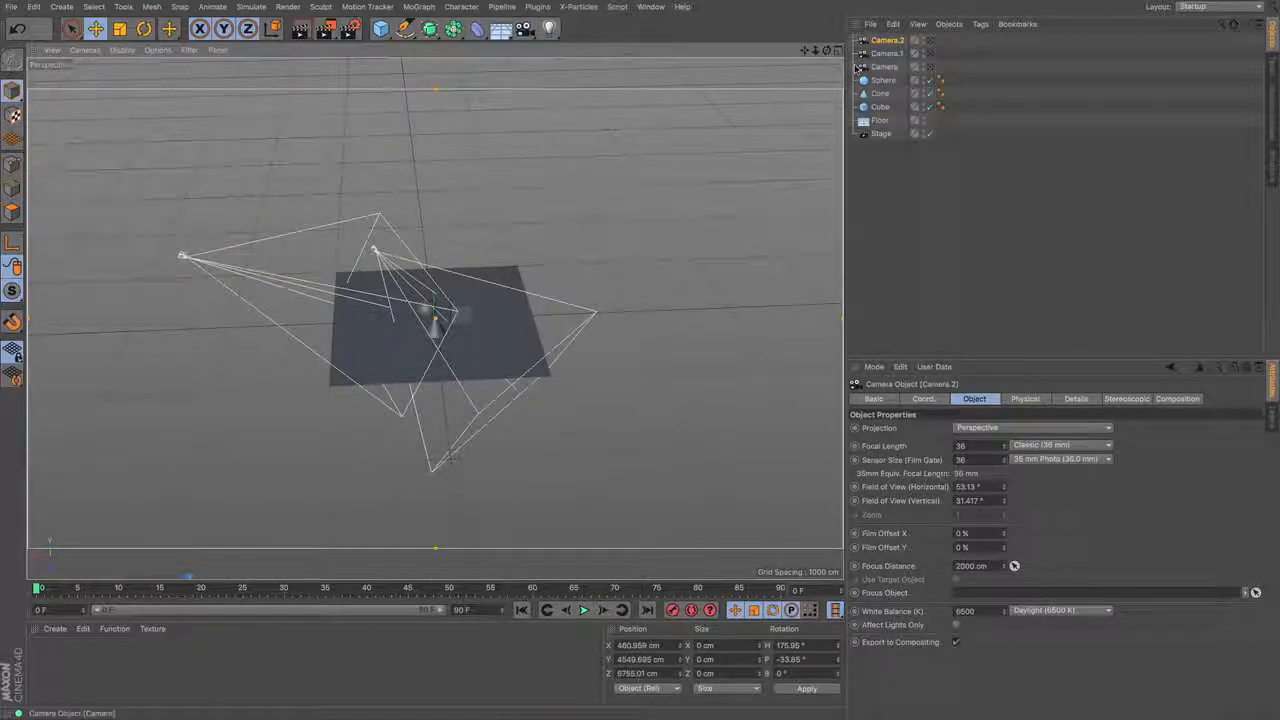
Assign the first camera, Camera, as the Stage object's active camera.
mouse_move(815, 50)
mouse_down()
mouse_move(827, 50)
mouse_move(805, 50)
mouse_up()
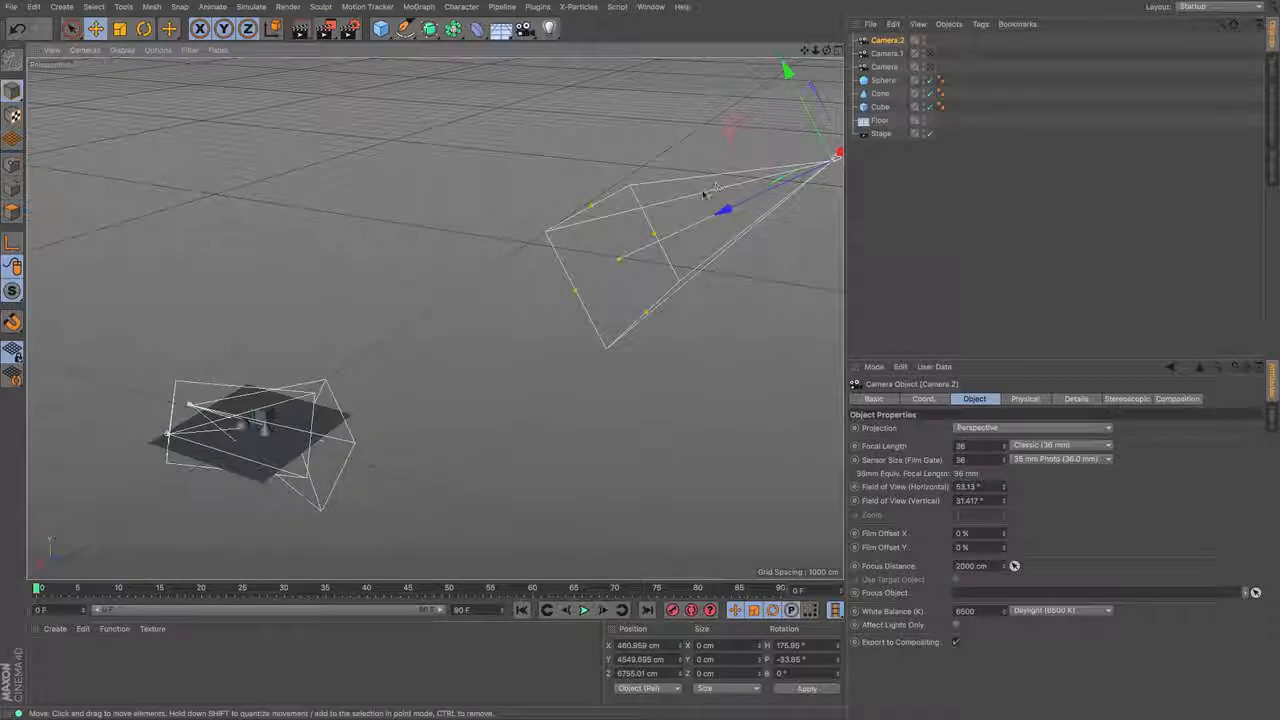
click(881, 134)
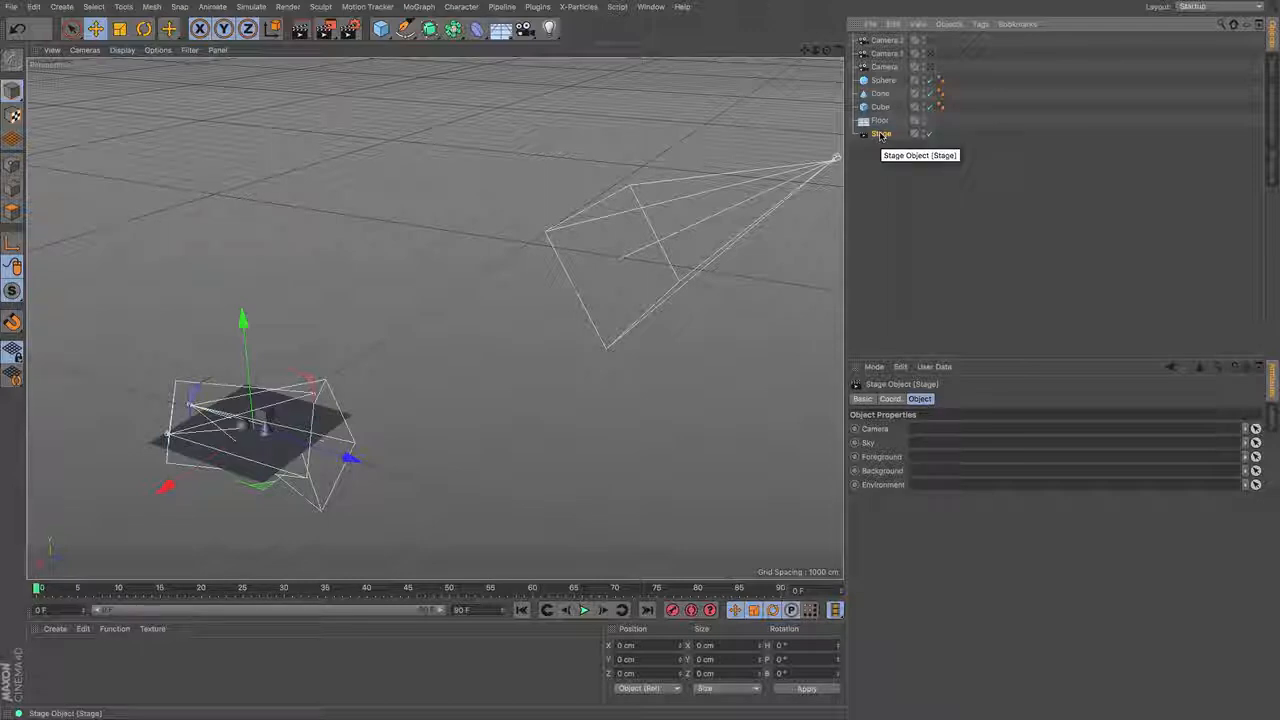
mouse_move(884, 67)
mouse_down()
mouse_move(902, 132)
mouse_move(916, 428)
mouse_up()
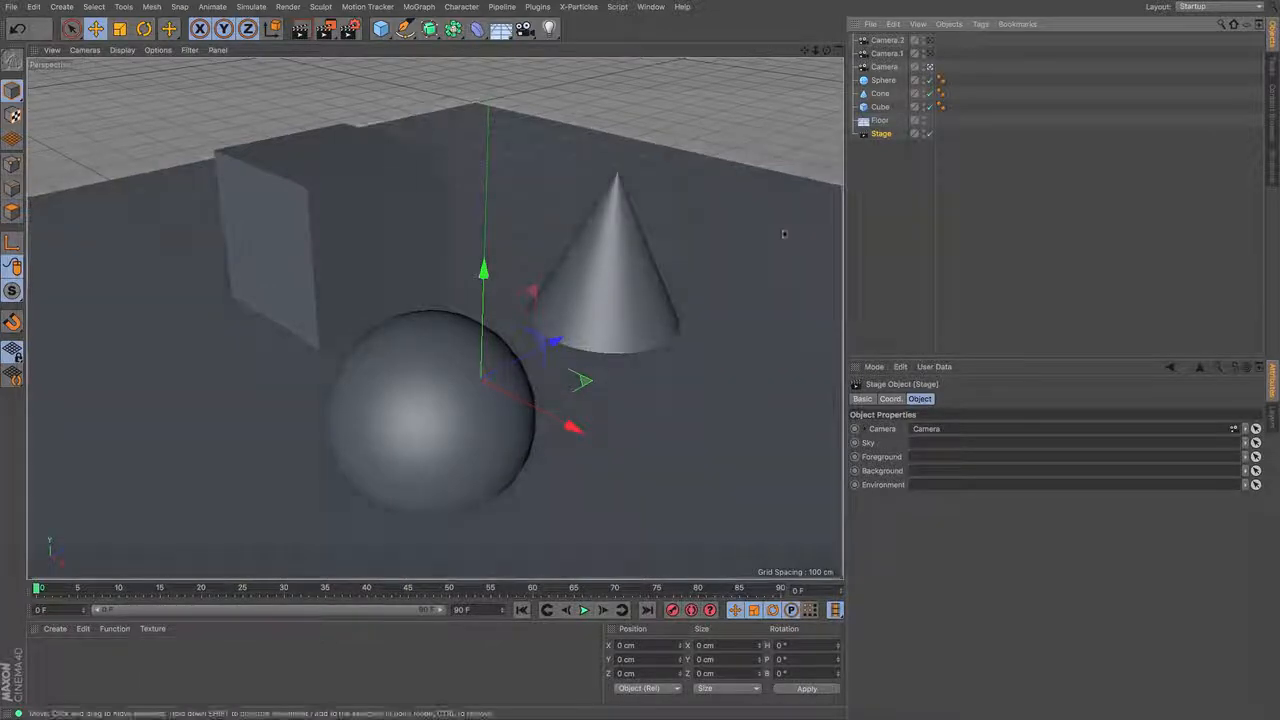
Try to leave the first camera's view with the Stage object enabled and then disabled, and re-enable the Stage.
click(929, 67)
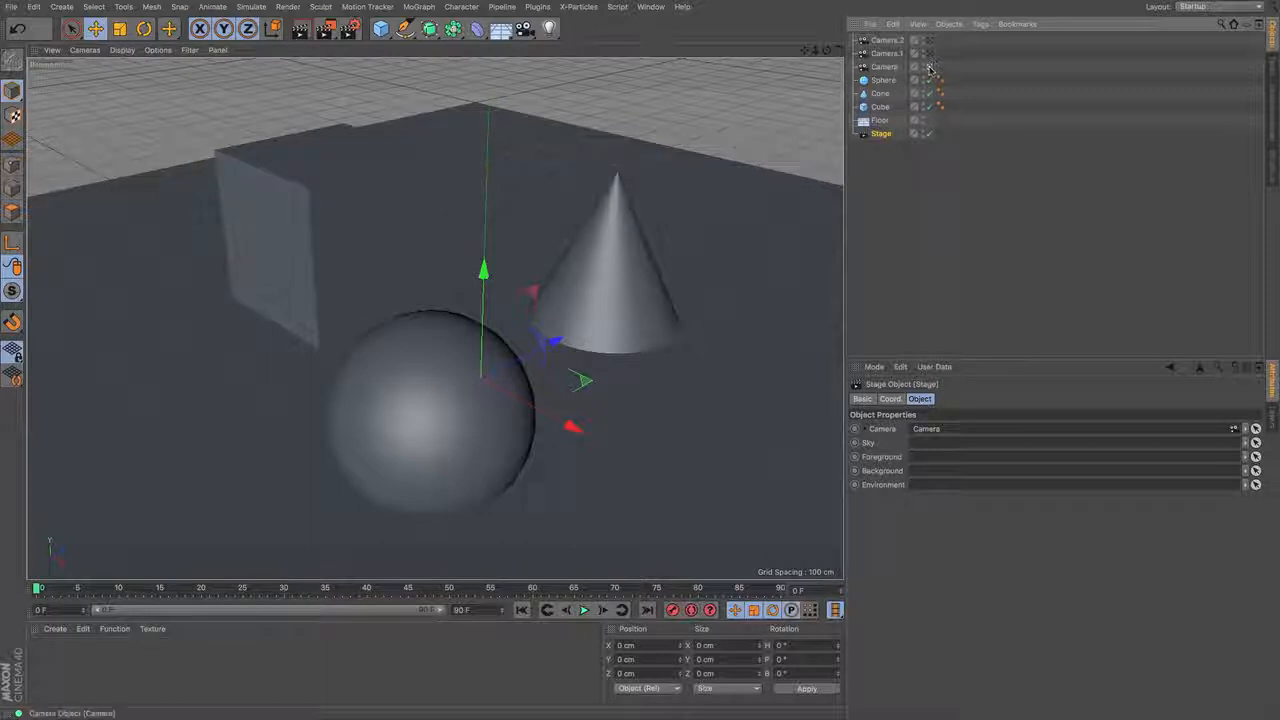
click(929, 67)
click(929, 67)
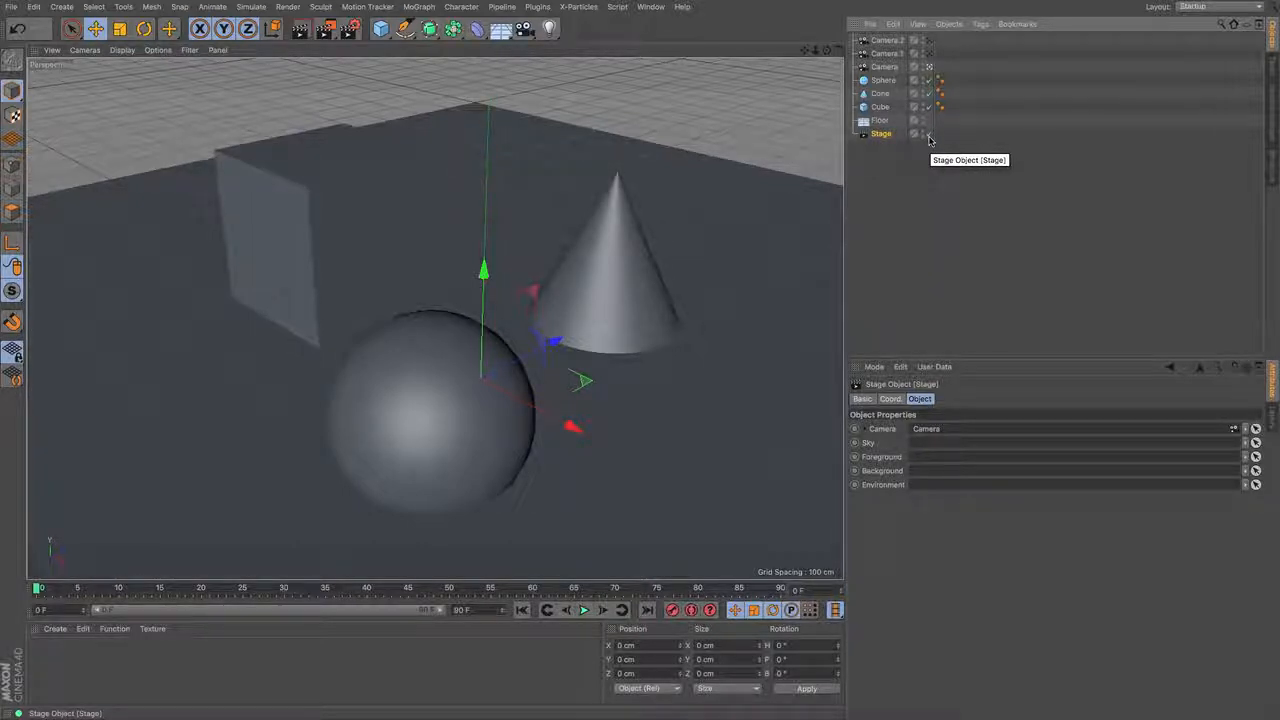
click(927, 66)
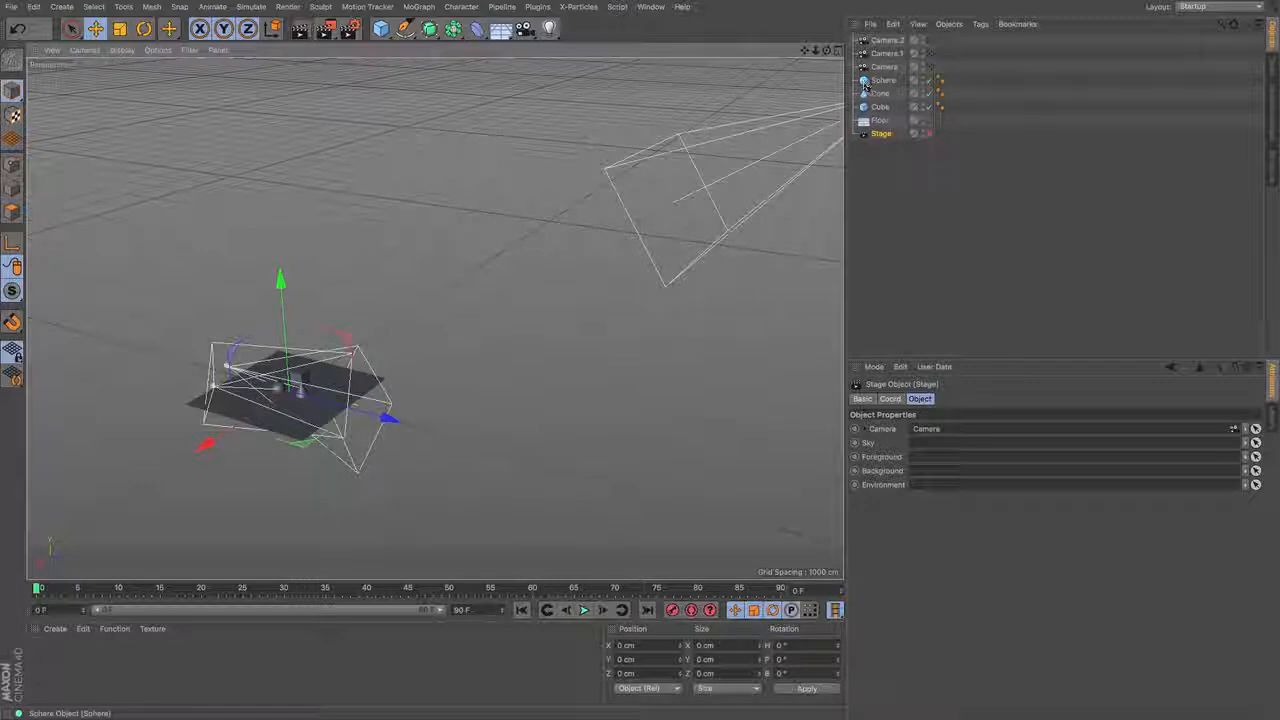
click(926, 135)
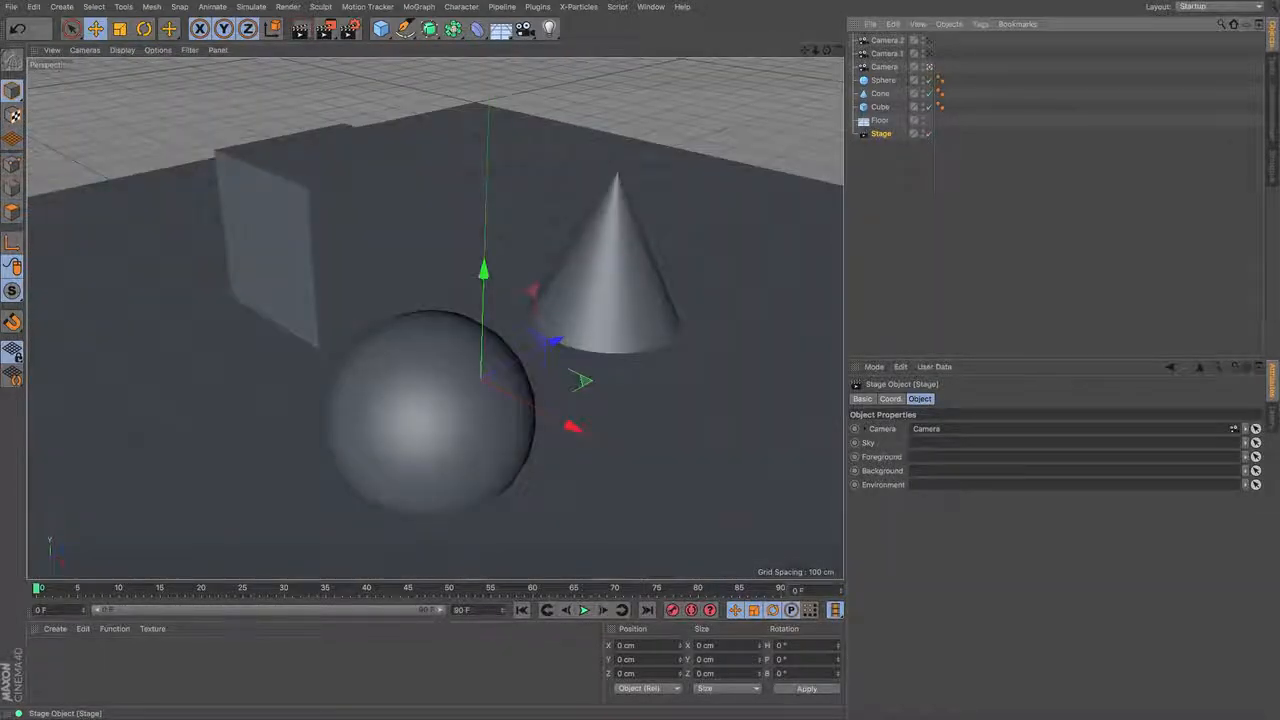
Record a keyframe at frame 0 for the Stage object's camera assignment, with Camera as the active camera.
click(885, 67)
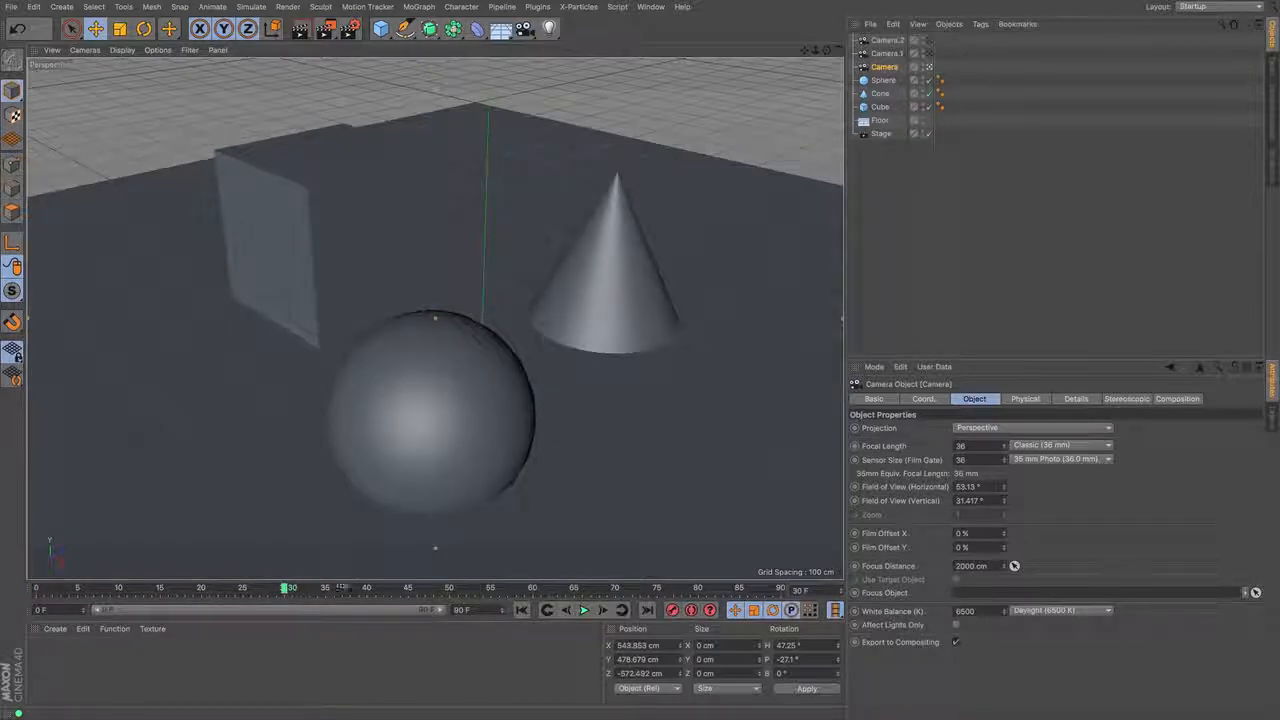
click(881, 135)
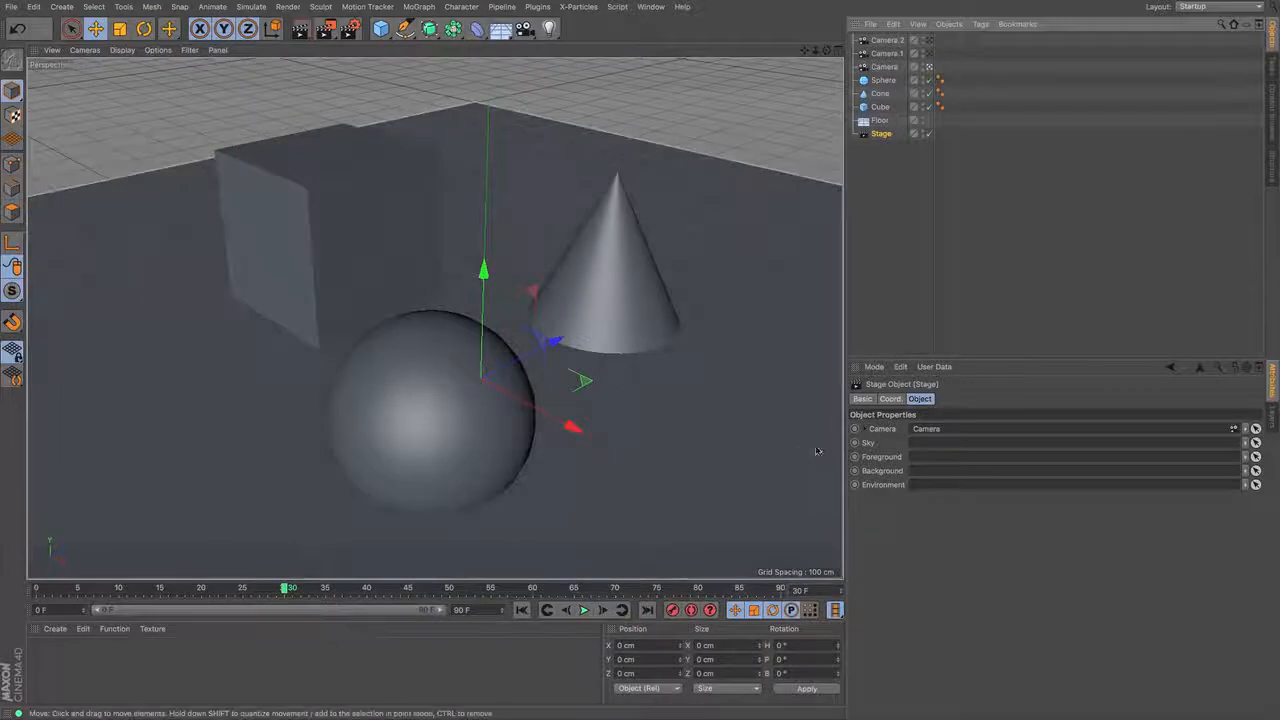
drag(287, 589, 37, 589)
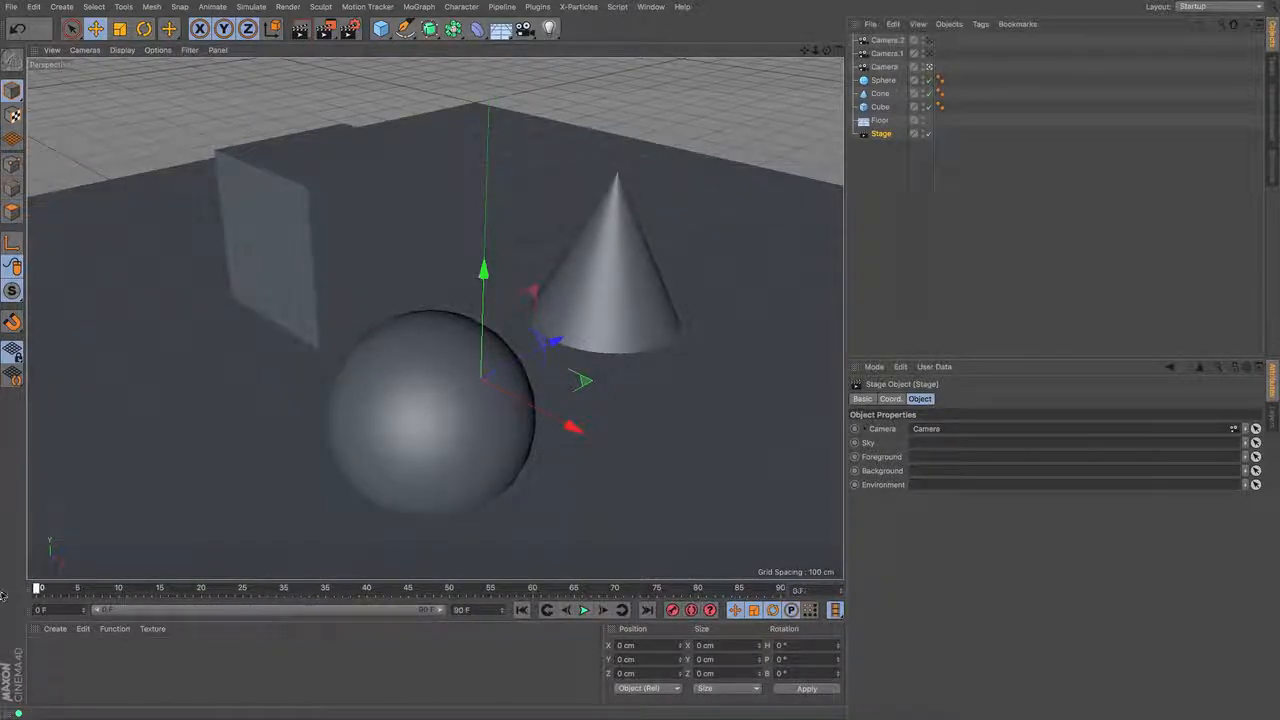
click(855, 429)
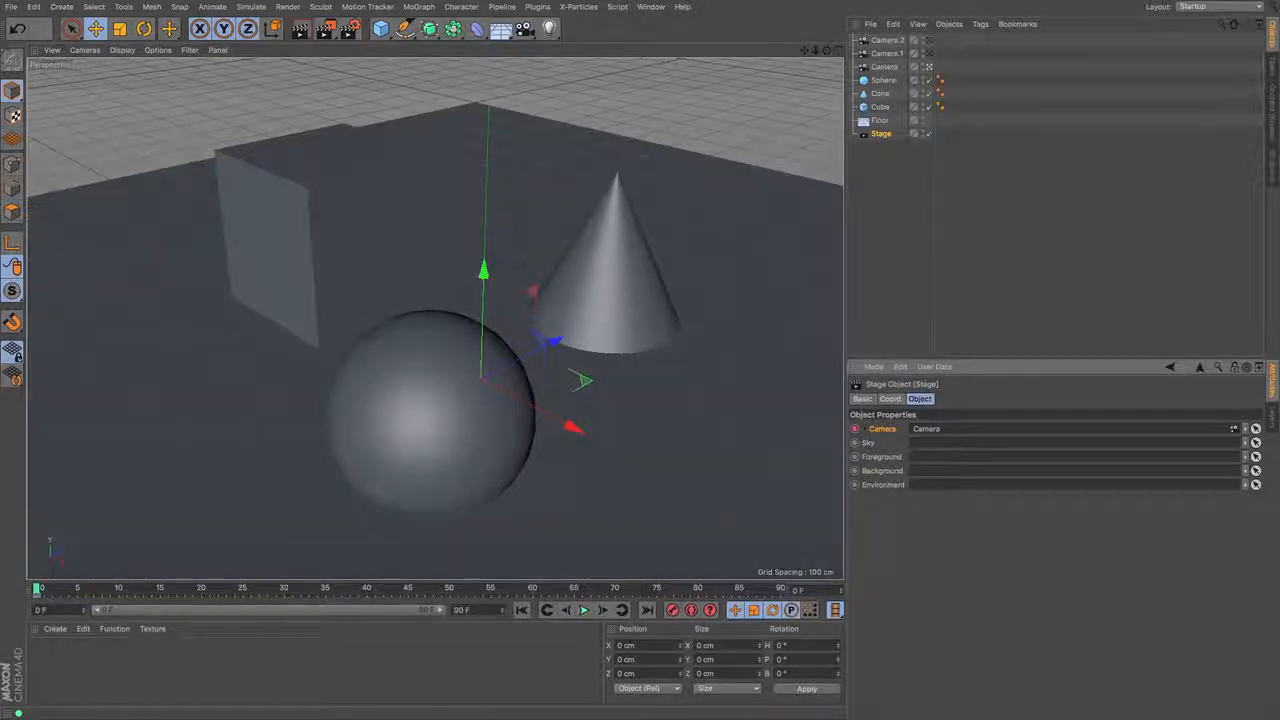
At frame 30, assign Camera.1 to the Stage object and keyframe the camera assignment.
click(287, 589)
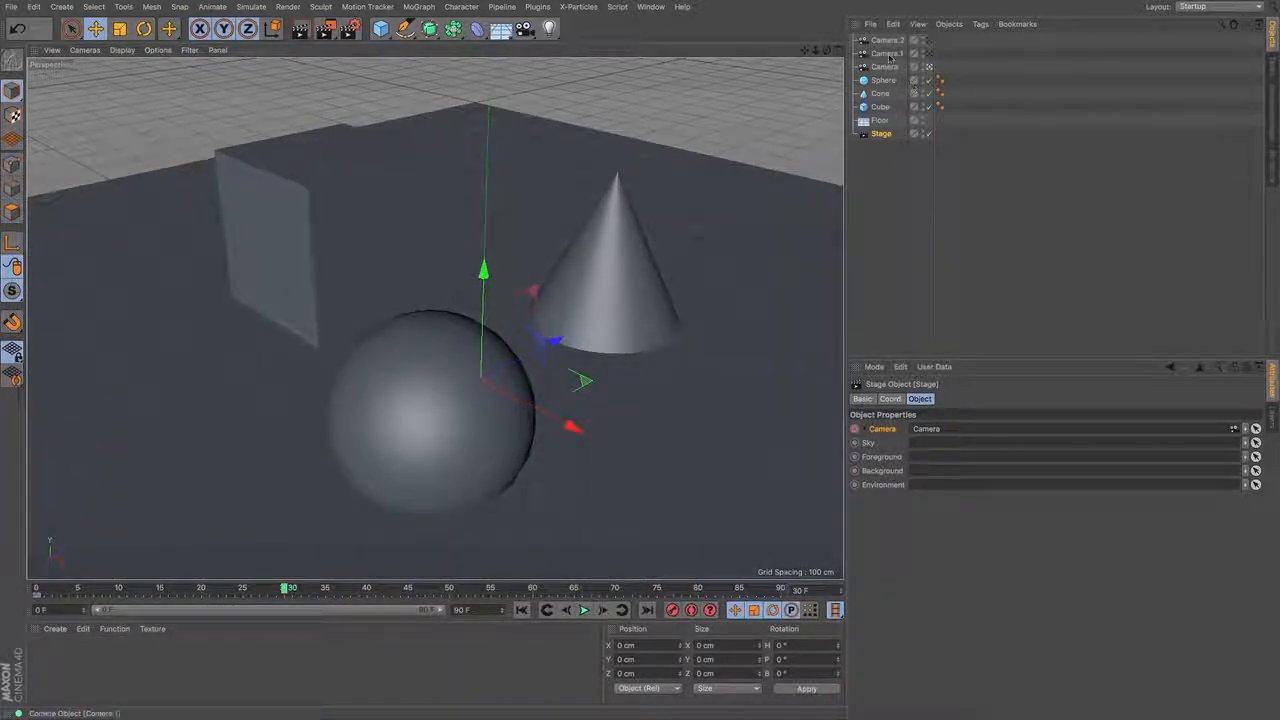
drag(888, 57, 940, 433)
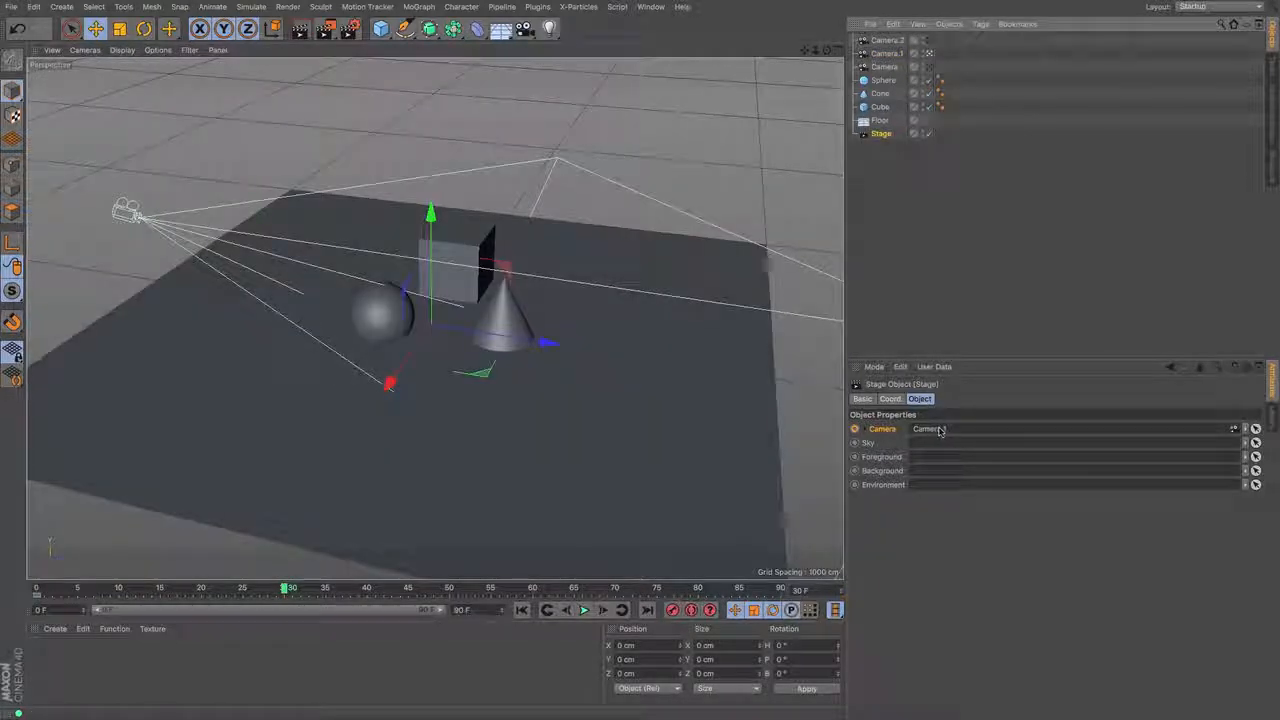
click(855, 429)
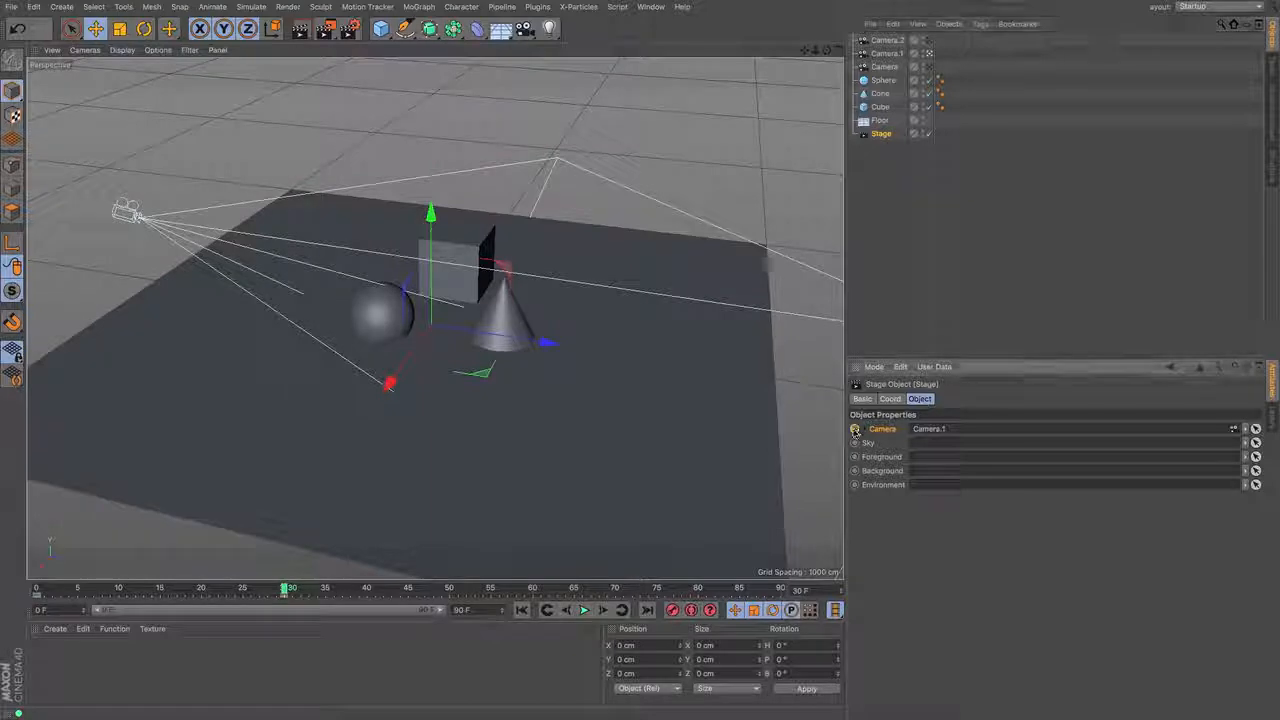
At frame 60, assign Camera.2 to the Stage object, keyframe the camera assignment, and clear the selection.
click(538, 589)
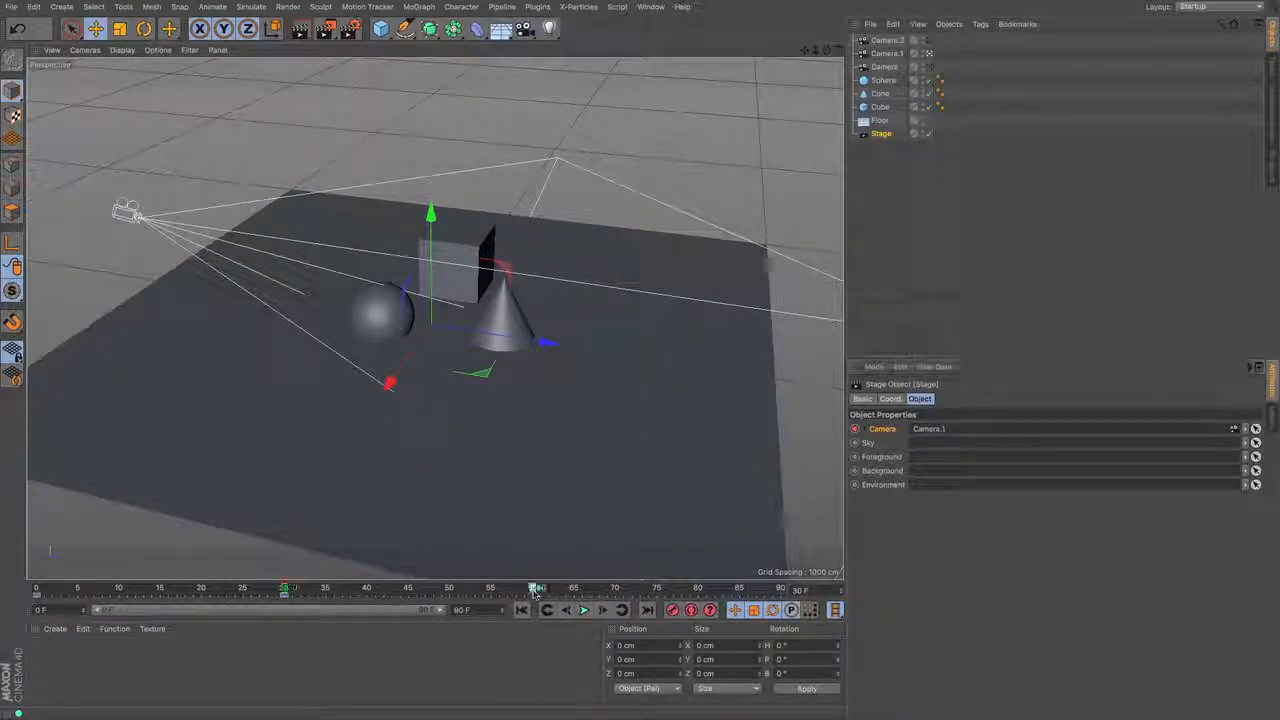
drag(886, 46, 940, 430)
click(855, 429)
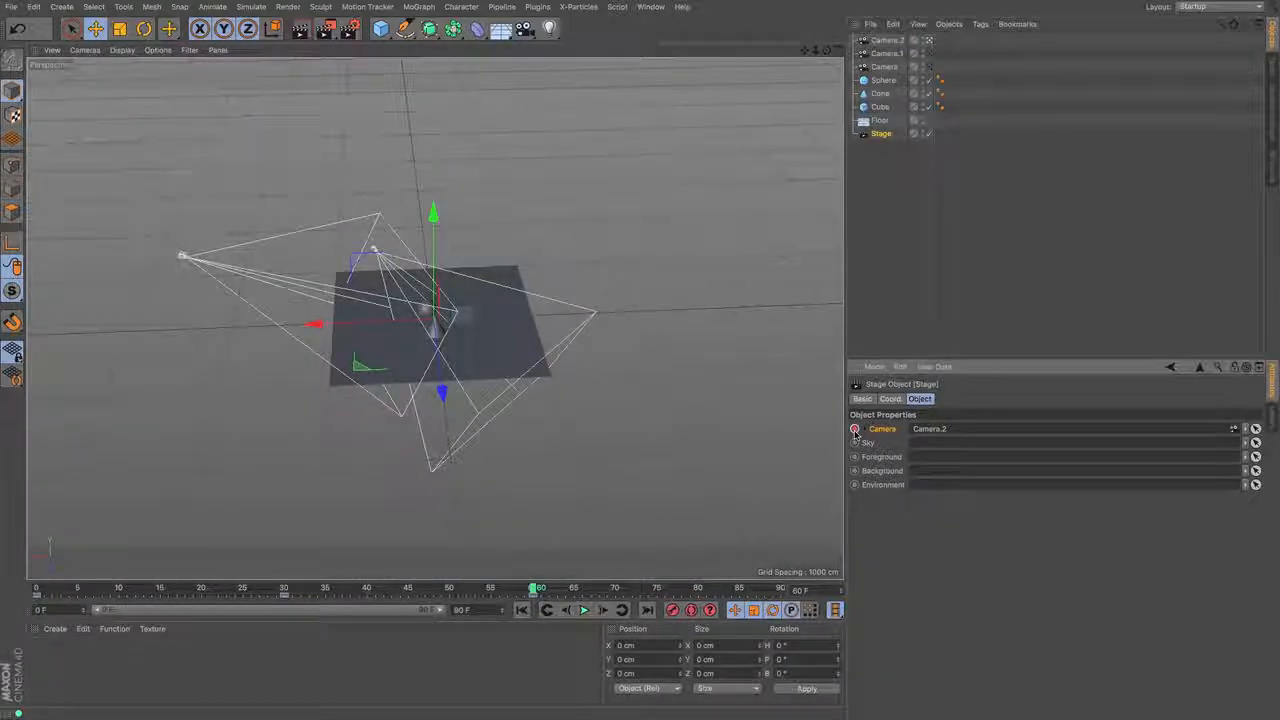
click(863, 223)
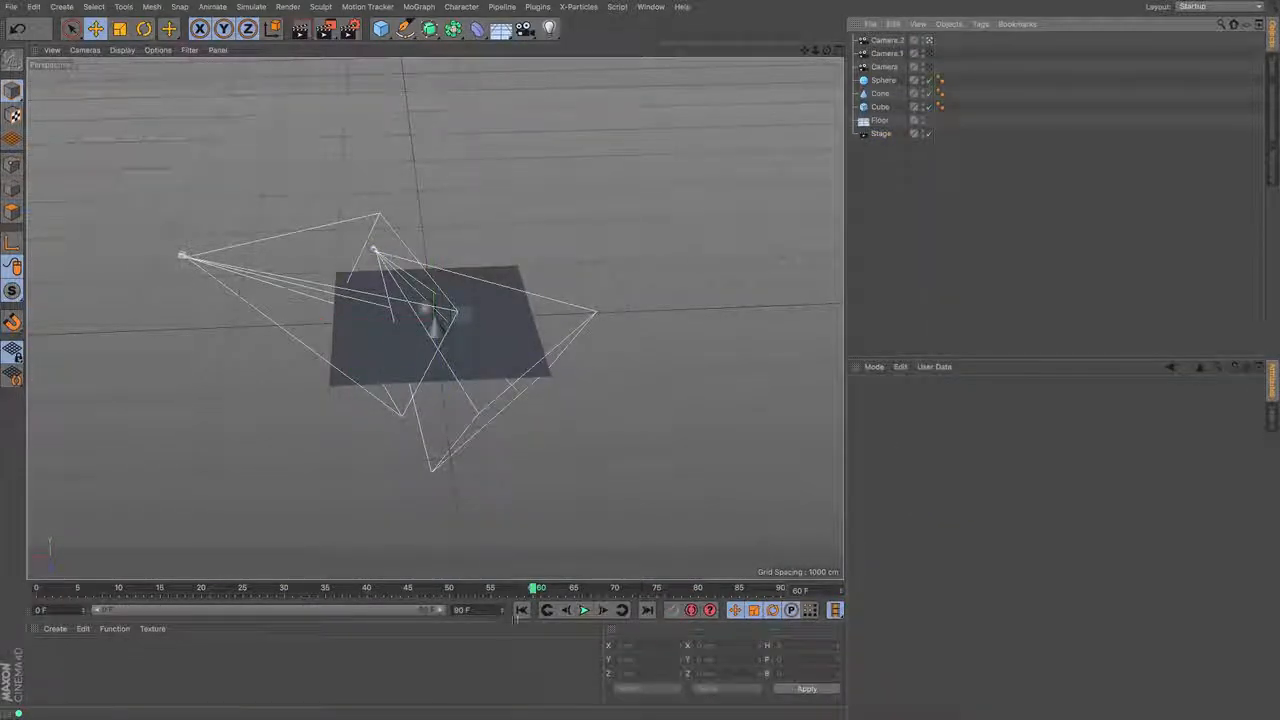
Play the animation from the first frame to check the switching between the three cameras, and stop playback.
click(520, 611)
click(584, 610)
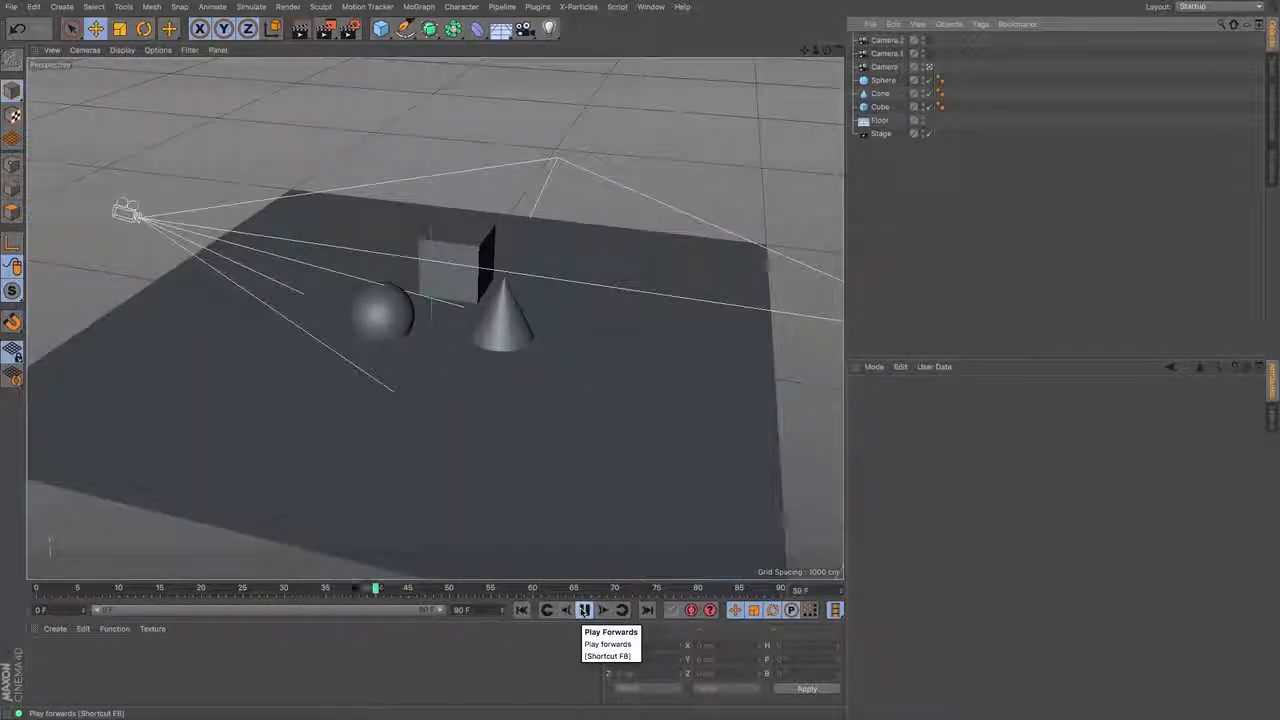
click(584, 610)
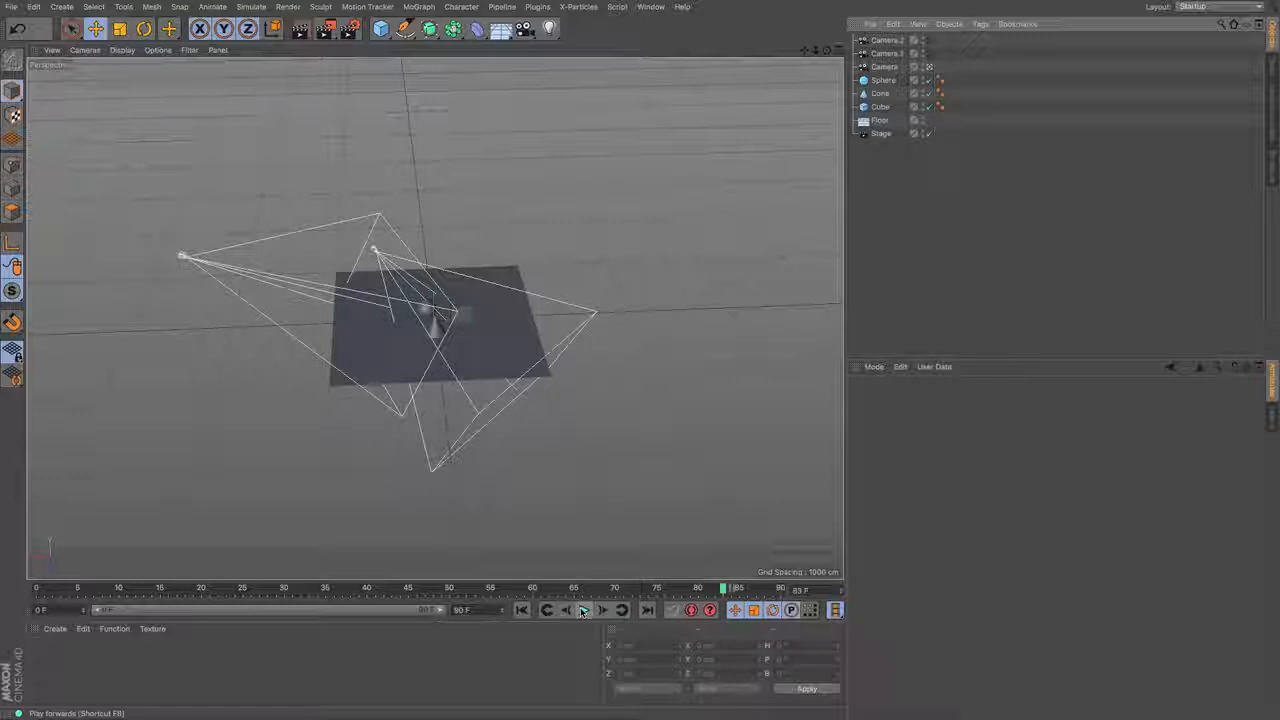